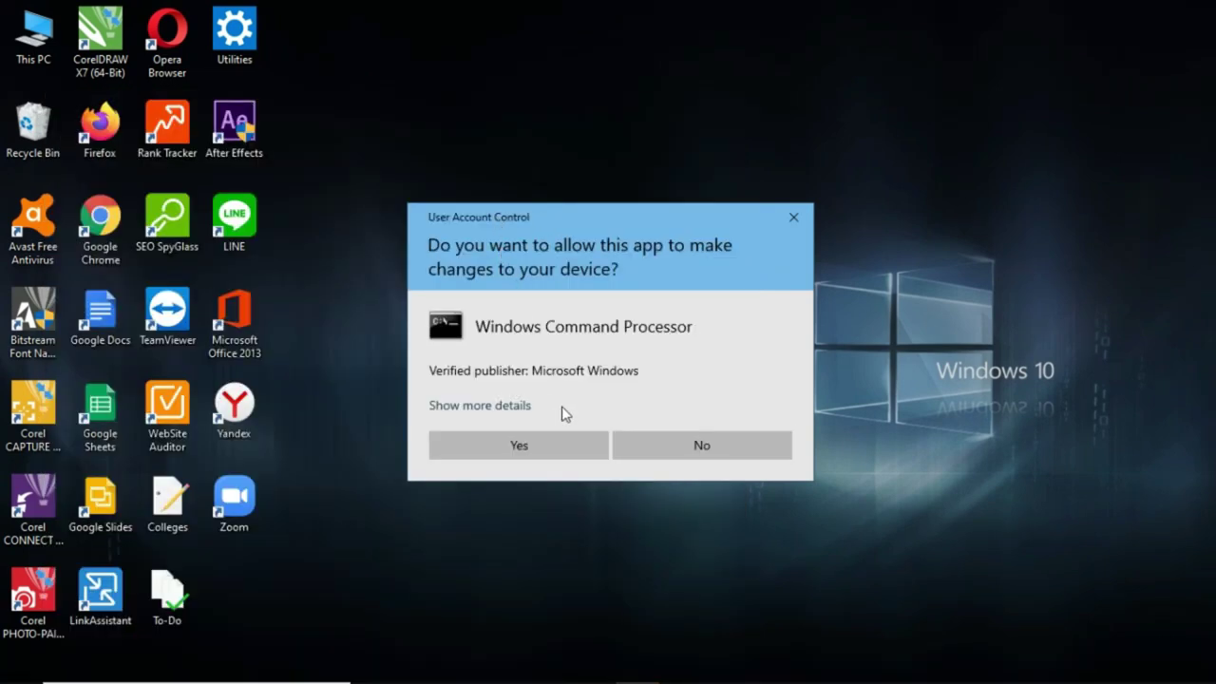
Step: Allow the elevated Command Prompt, run sxstrace trace -logfile:sxstrace.etl in the maximized window, and stop the trace
left_click(524, 450)
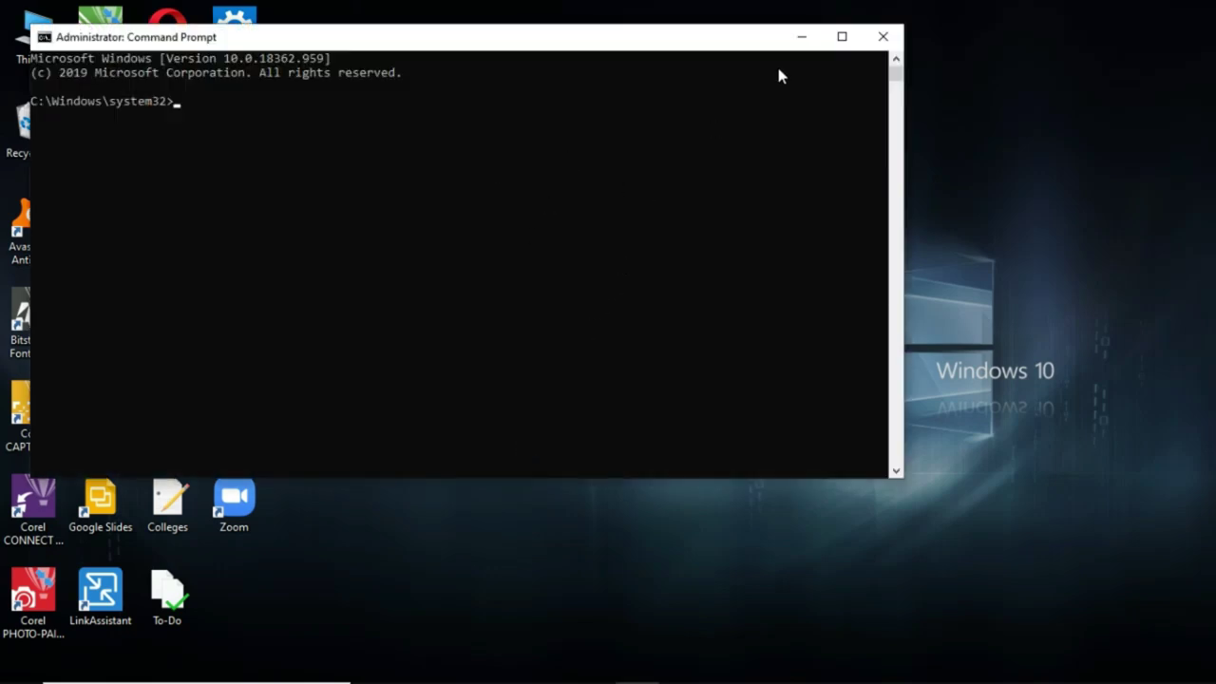
left_click(842, 36)
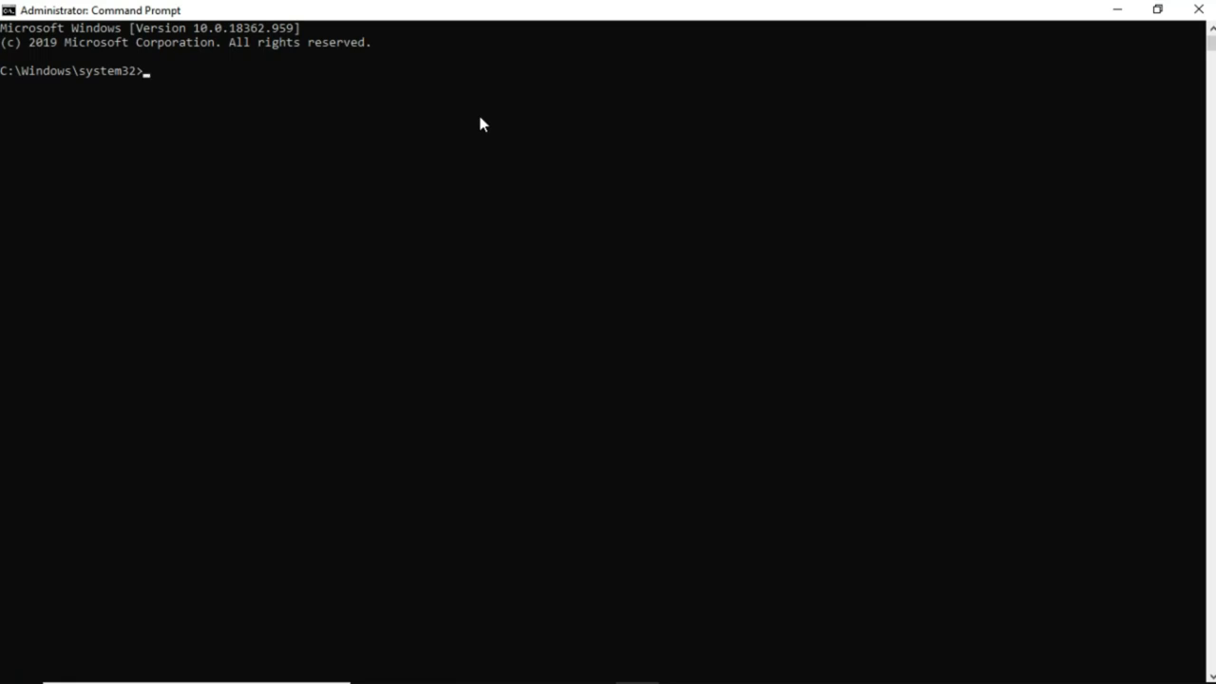
type("sxstrace trace -logfile:sxstra")
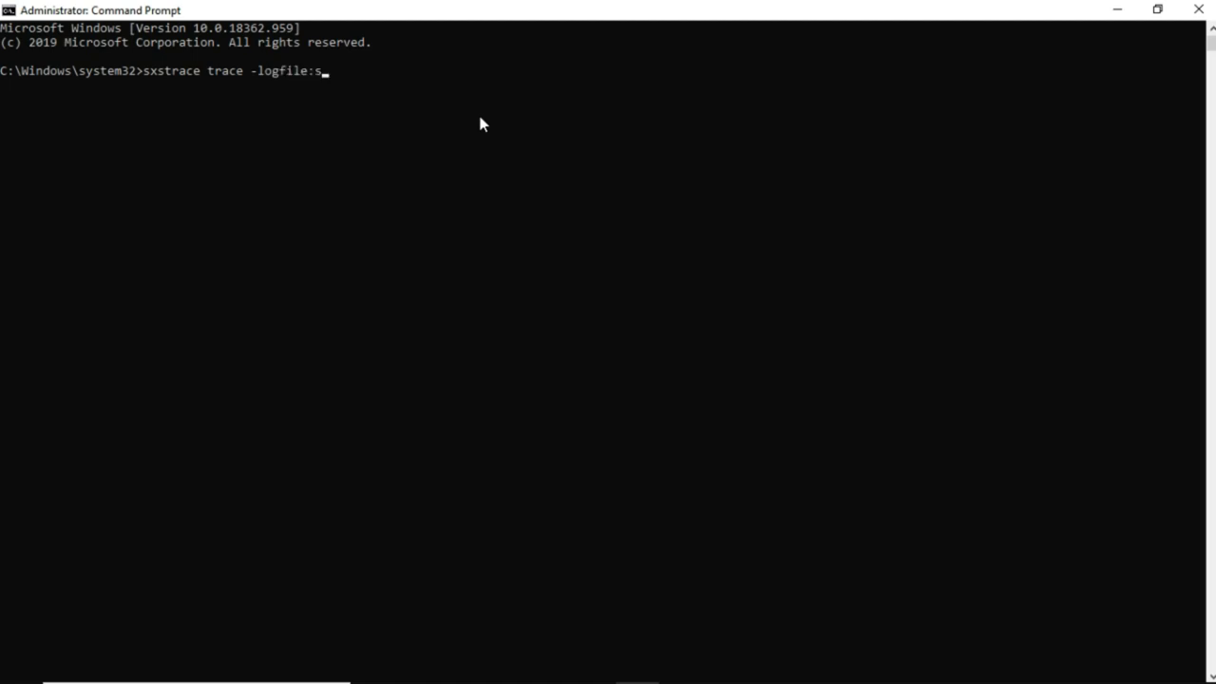
type("ce.etl")
key("Return")
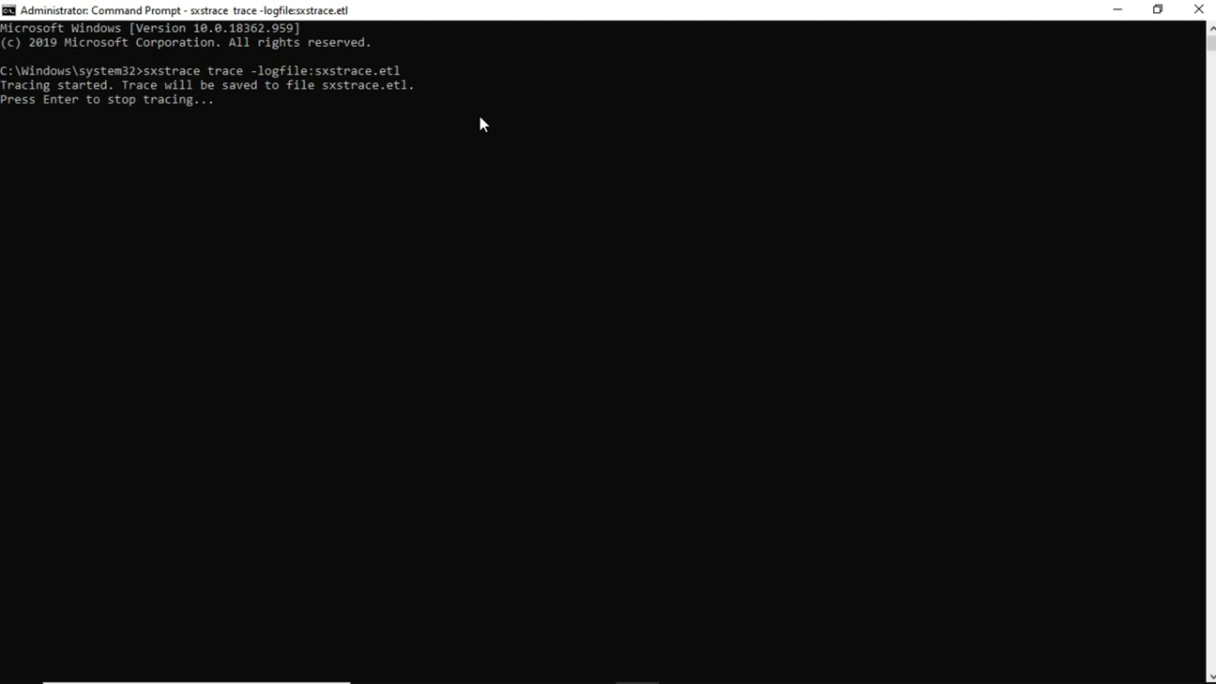
key("Return")
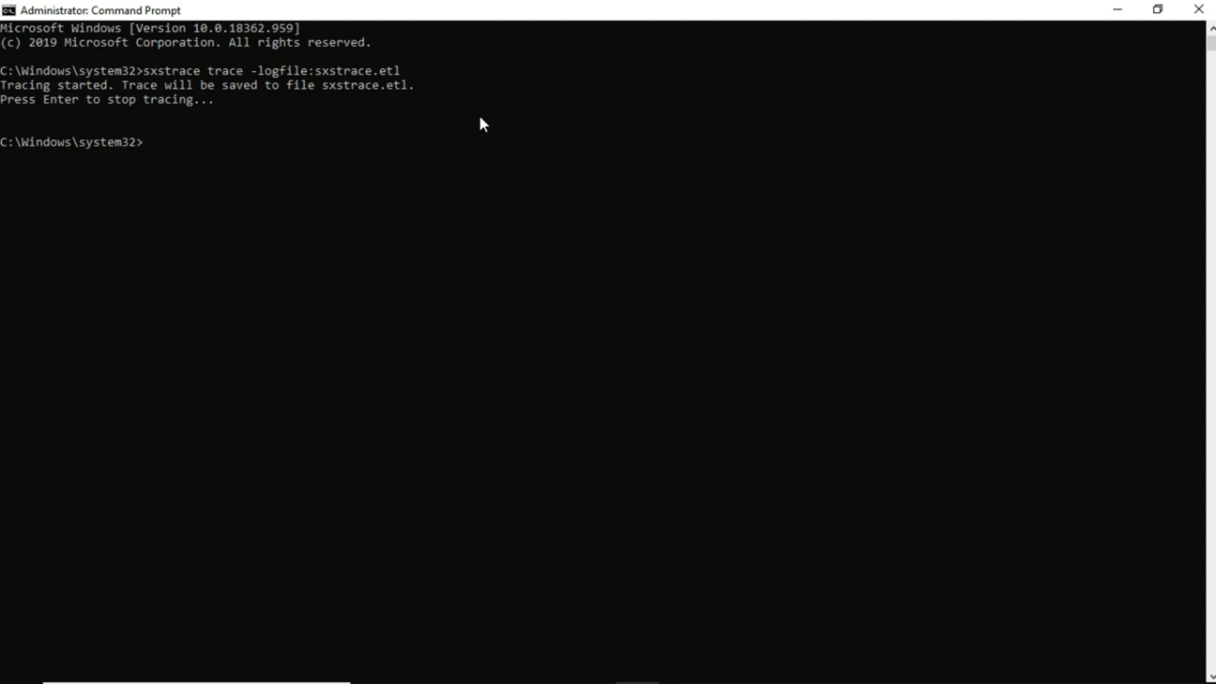
Step: Convert the trace log with sxstrace parse -logfile:sxstrace.etl -outfile:sxstrace.txt and close the Command Prompt
type("sxstrace parse -lo")
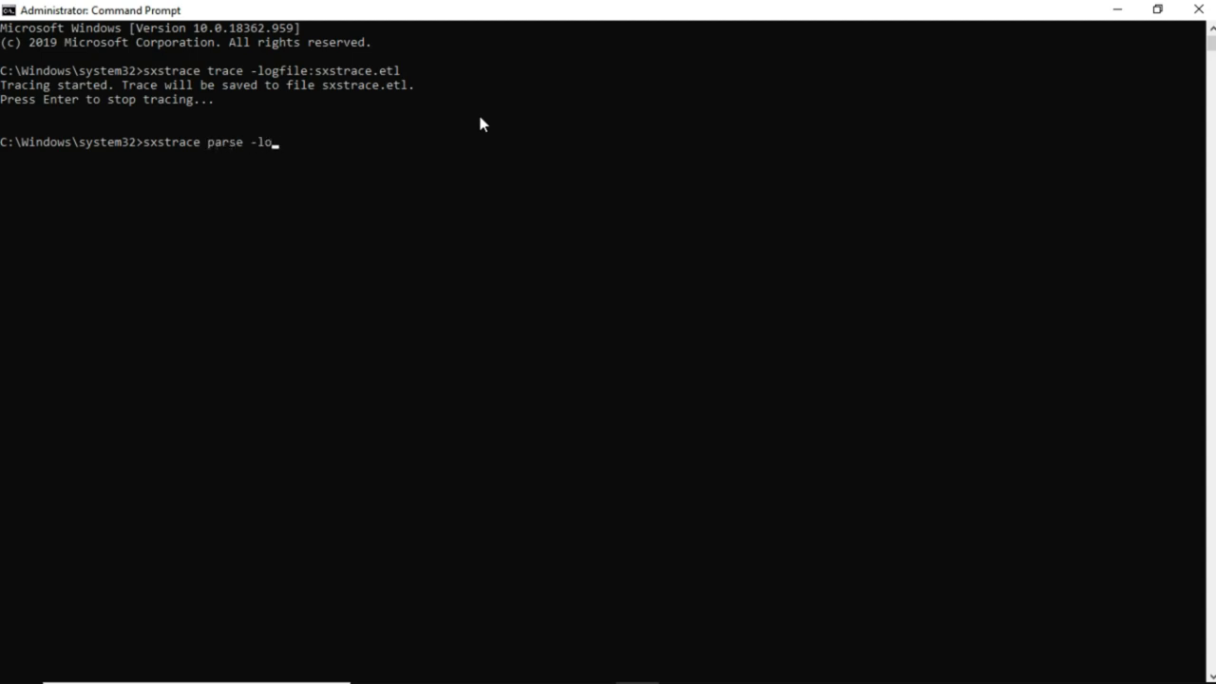
type("gfile:sxstrace.etl")
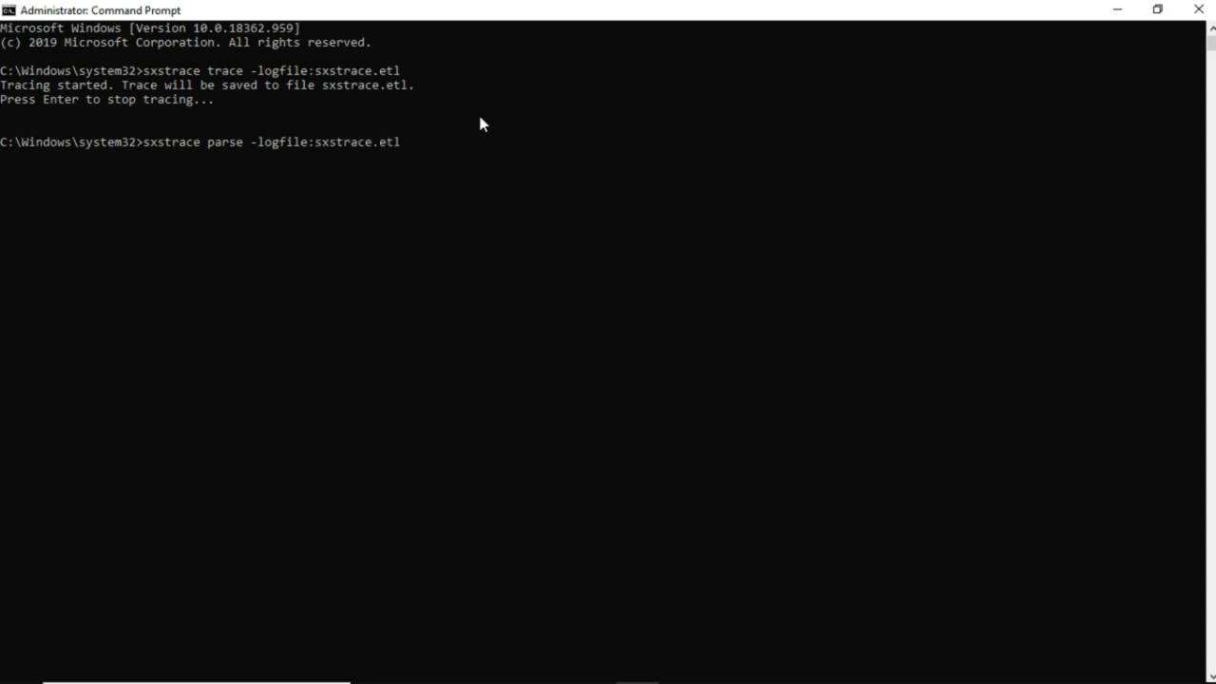
type(" -outfile:sxstrace.txt")
key("Return")
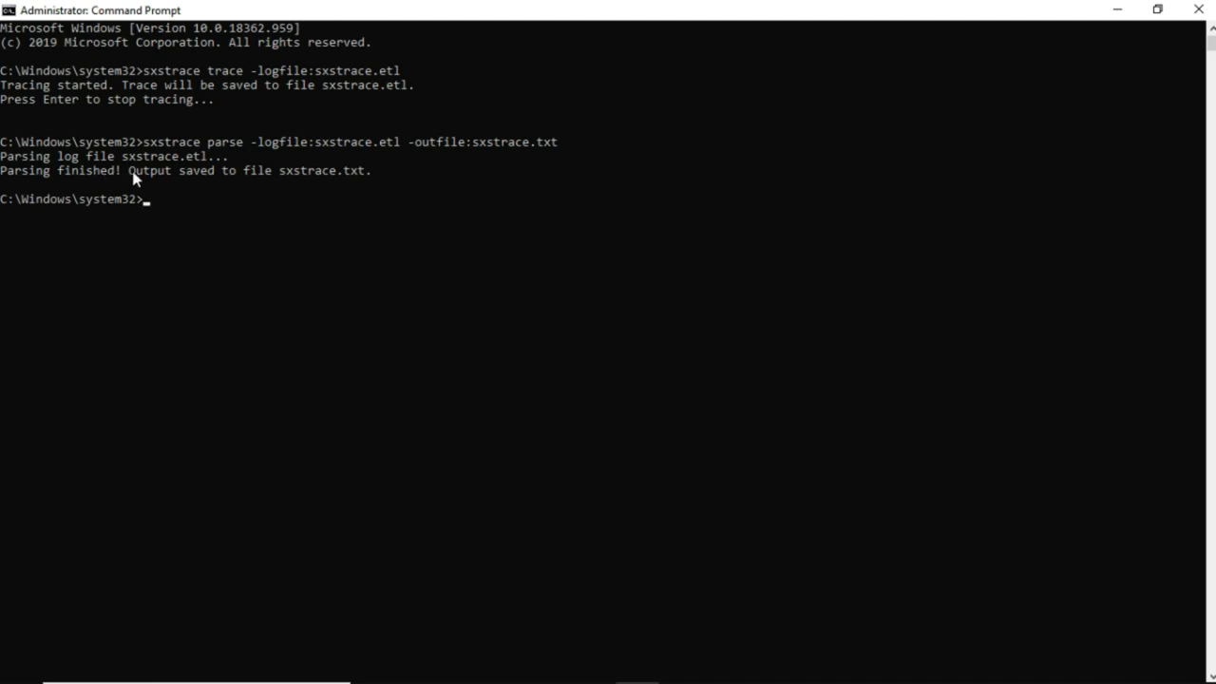
left_click(1205, 8)
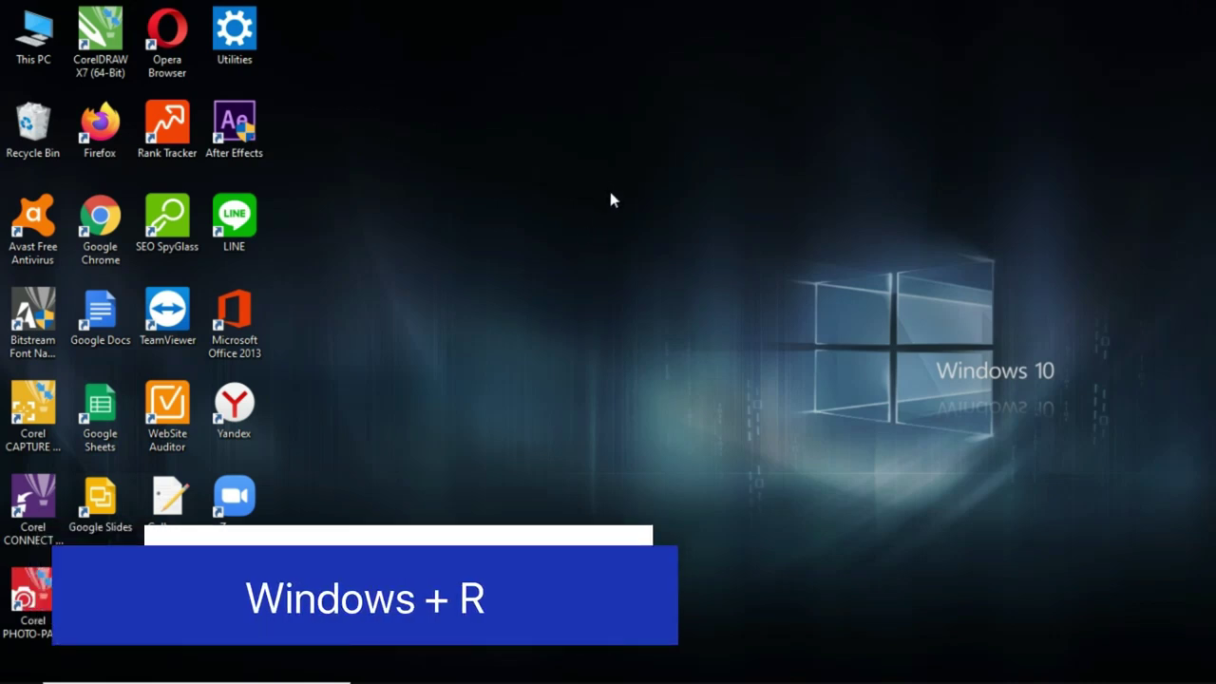
Step: Open the folder c:\windows\system32 through the Run dialog
key("super+r")
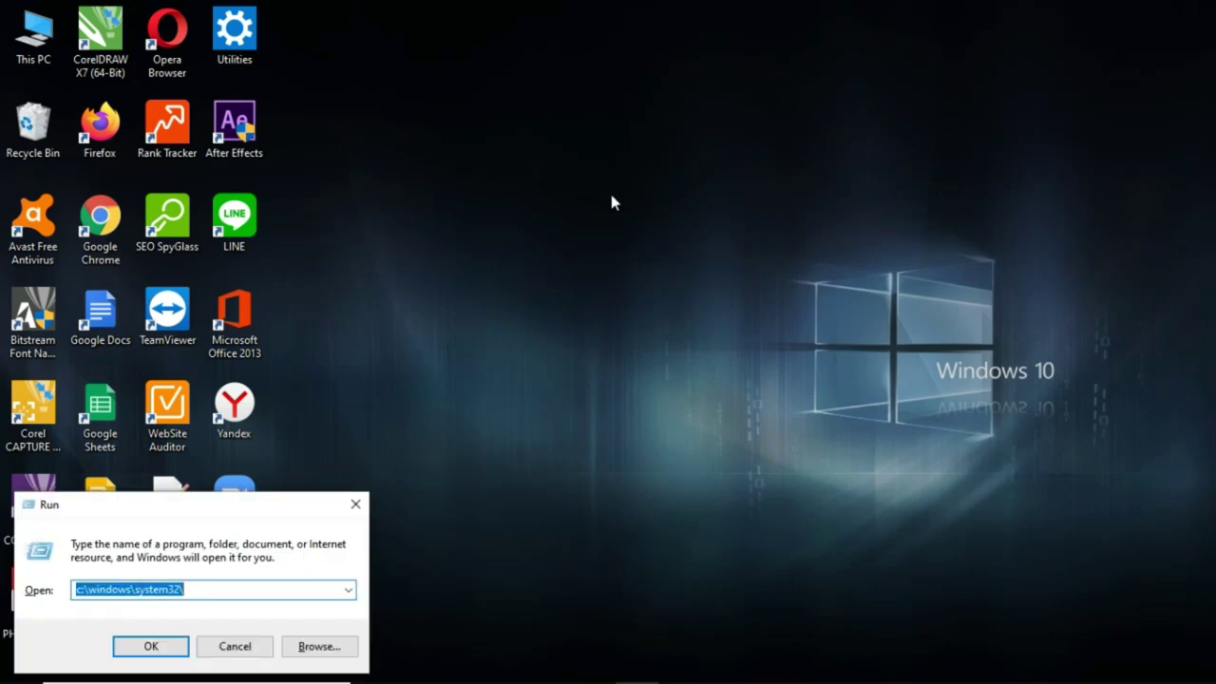
type("c")
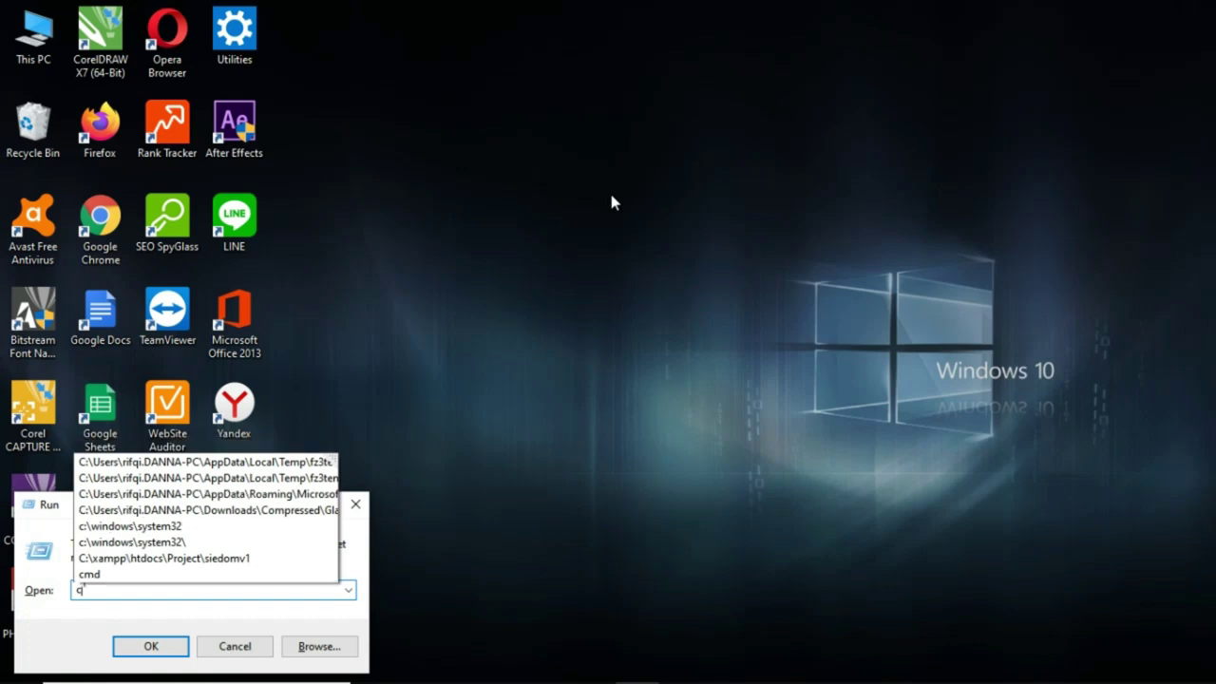
type(":\\win")
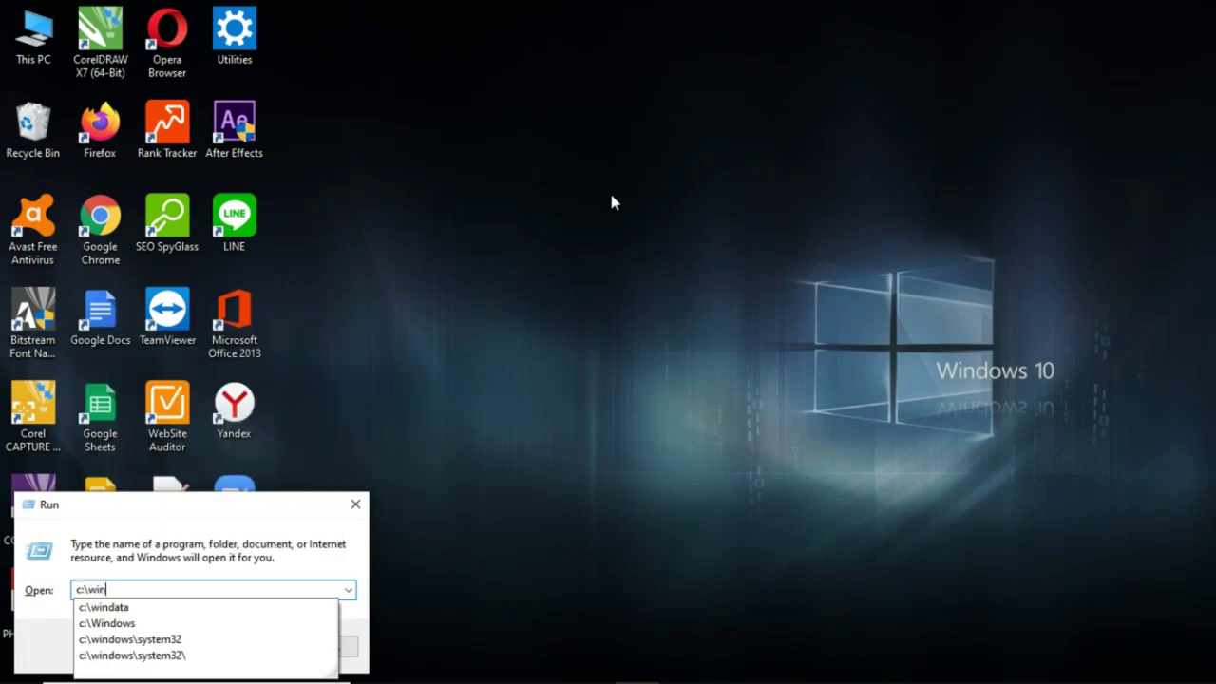
type("dows\\s")
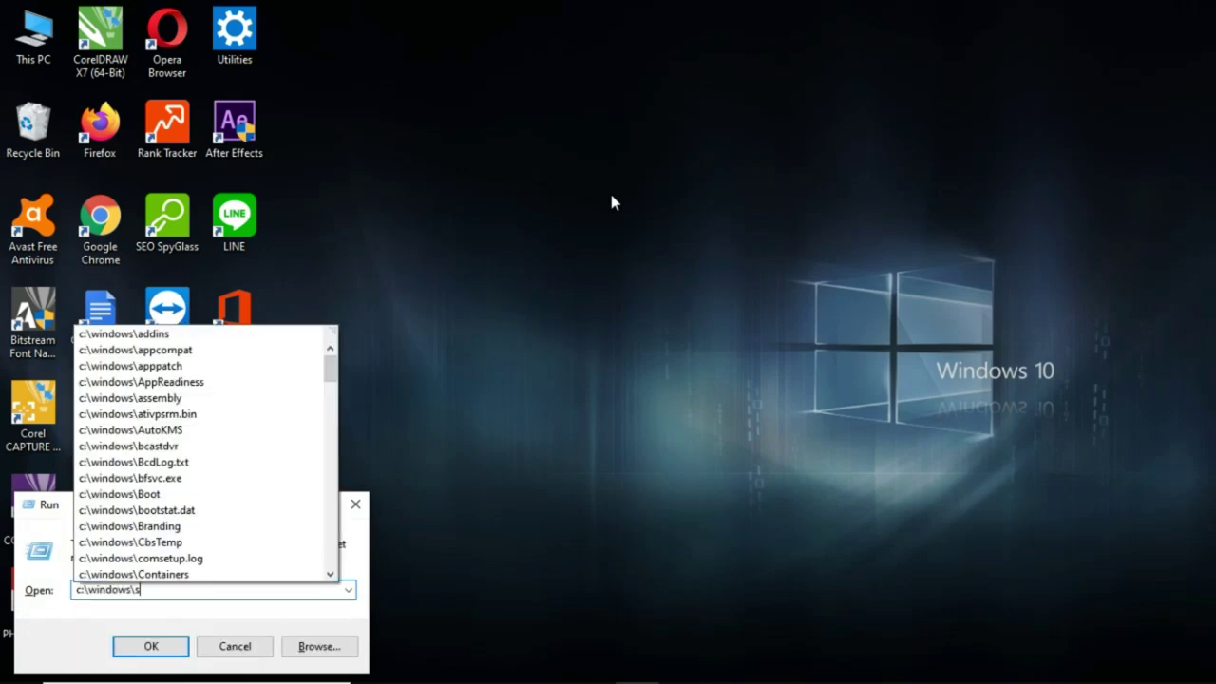
type("ystem32")
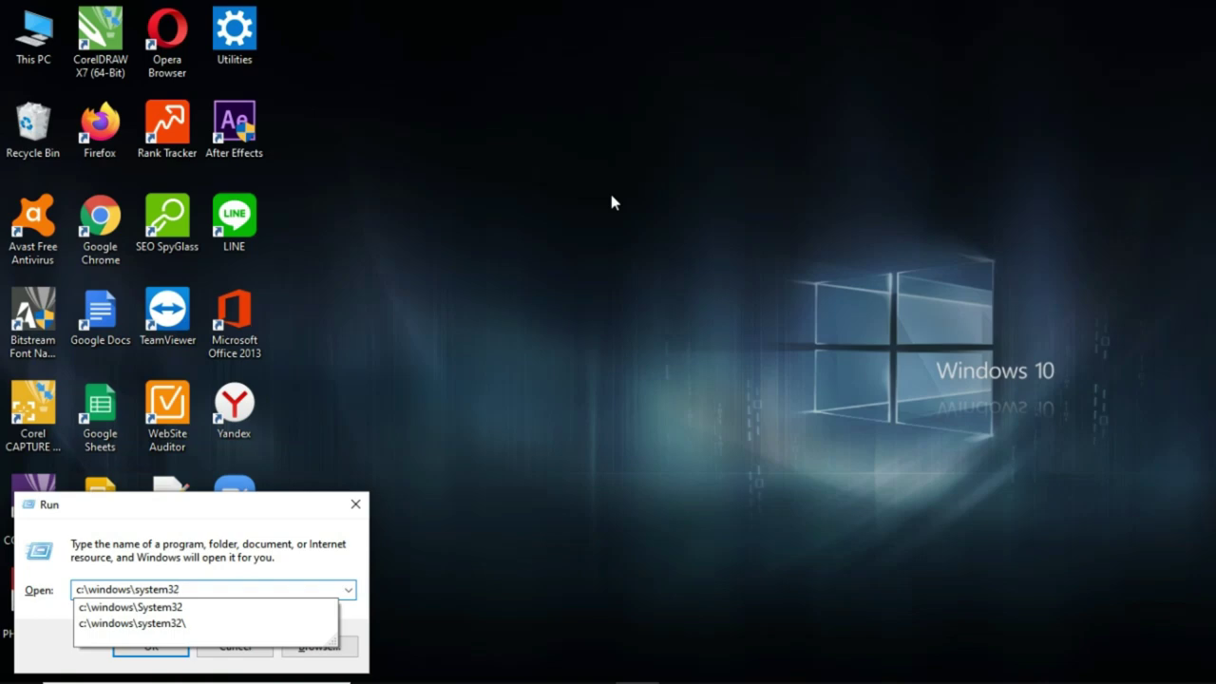
key("Return")
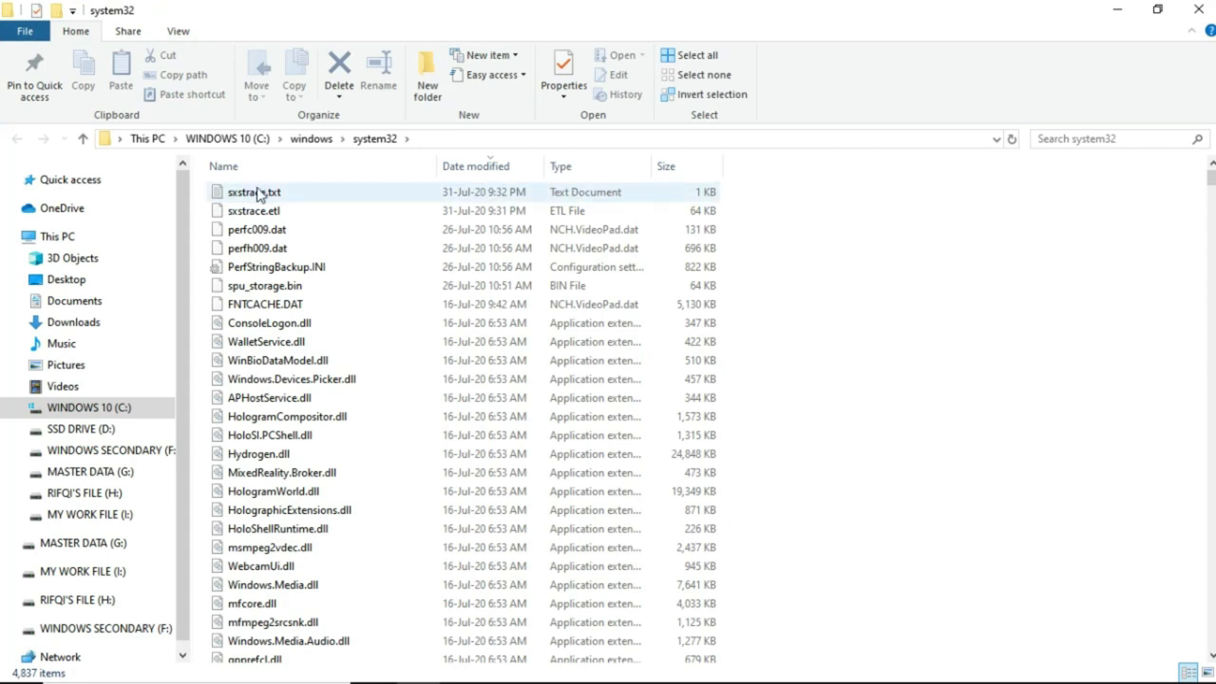
Step: Locate sxstrace.txt in system32 by sorting on modification date, check its available file actions, and close the folder
left_click(292, 196)
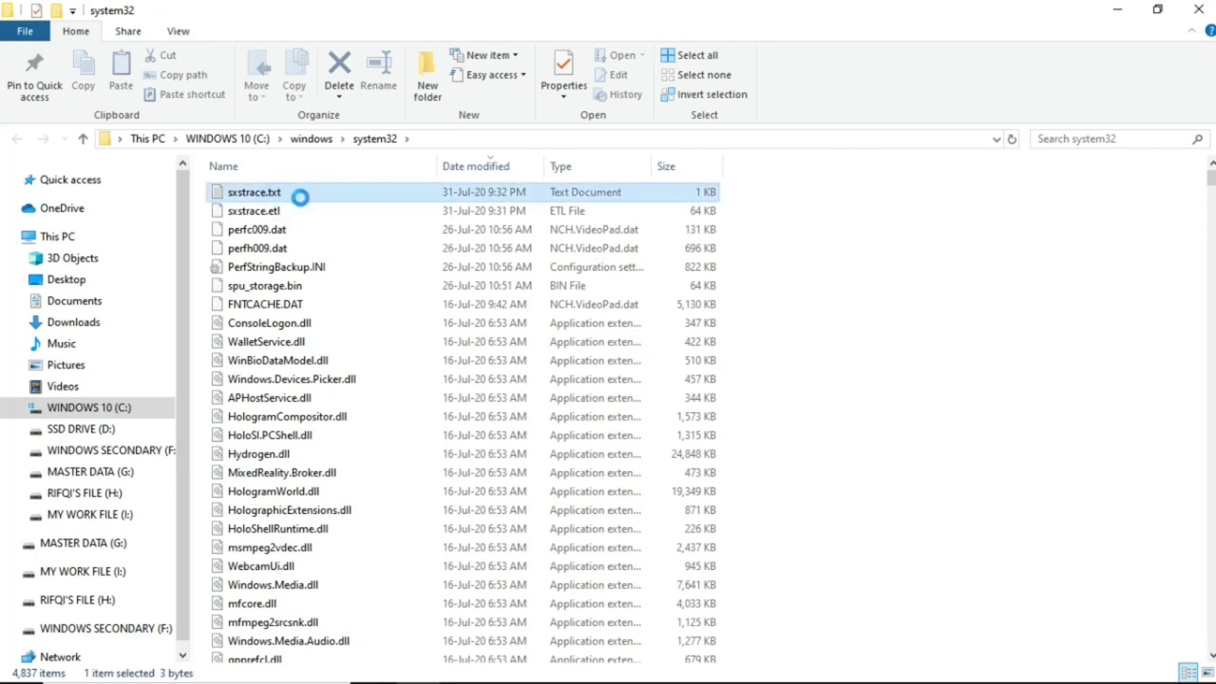
left_click(485, 171)
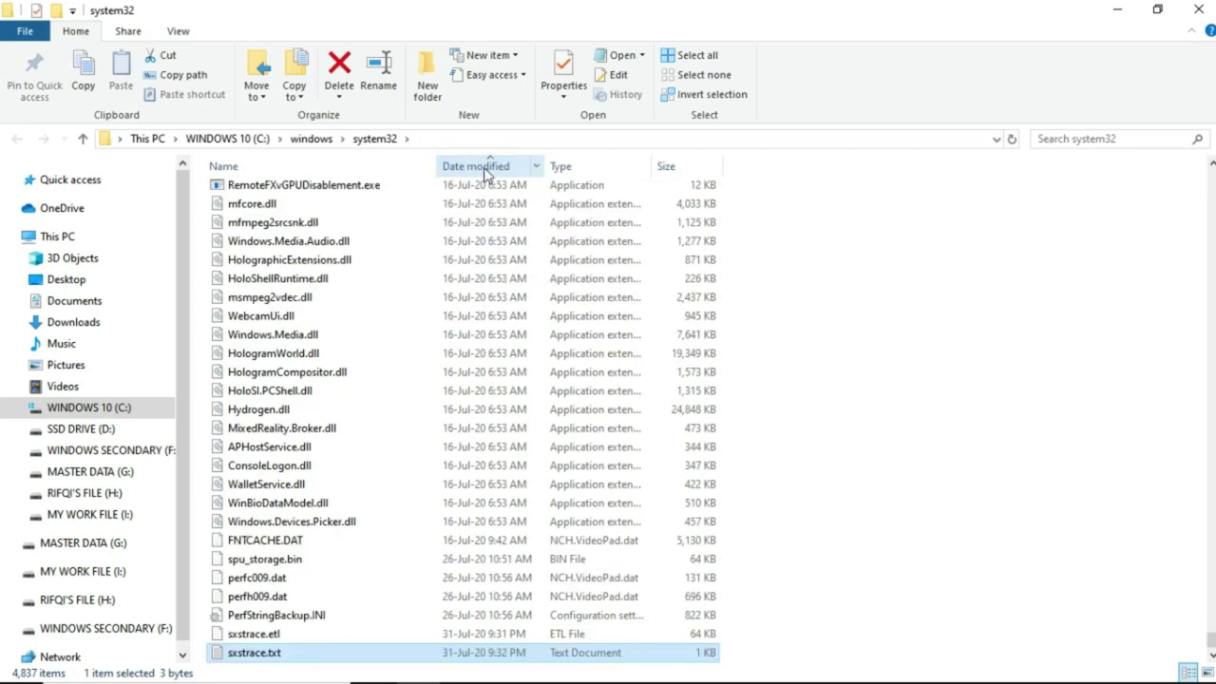
left_click(484, 169)
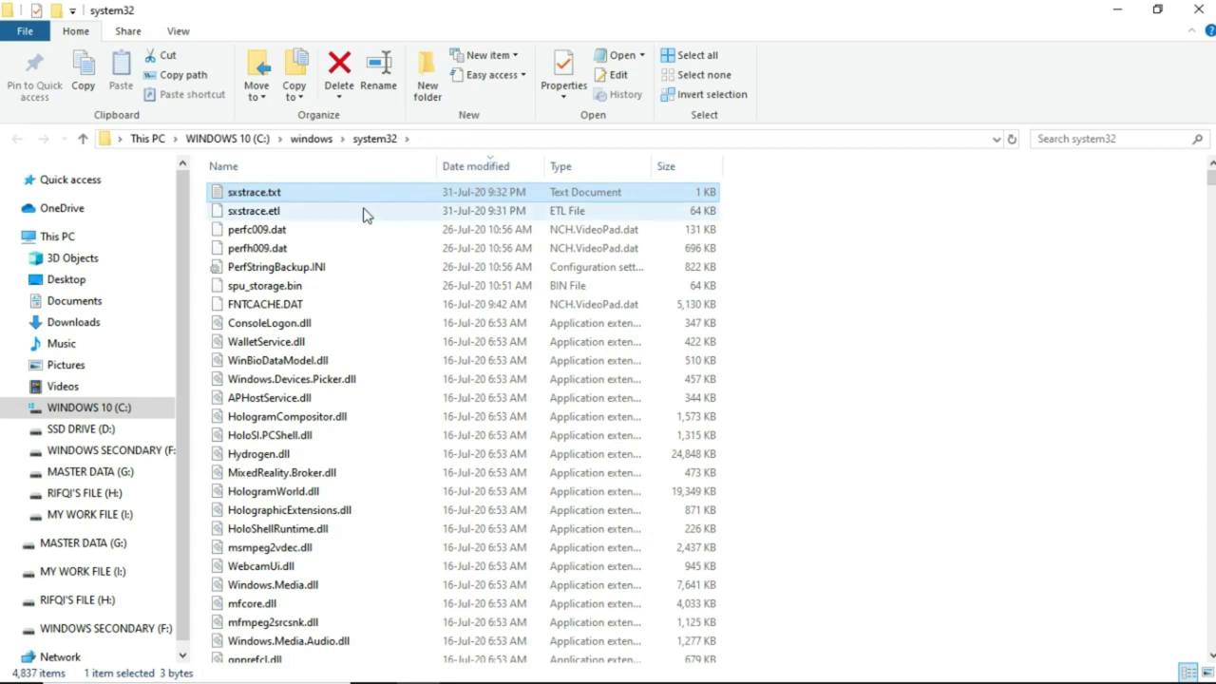
left_click(366, 215)
left_click(353, 193)
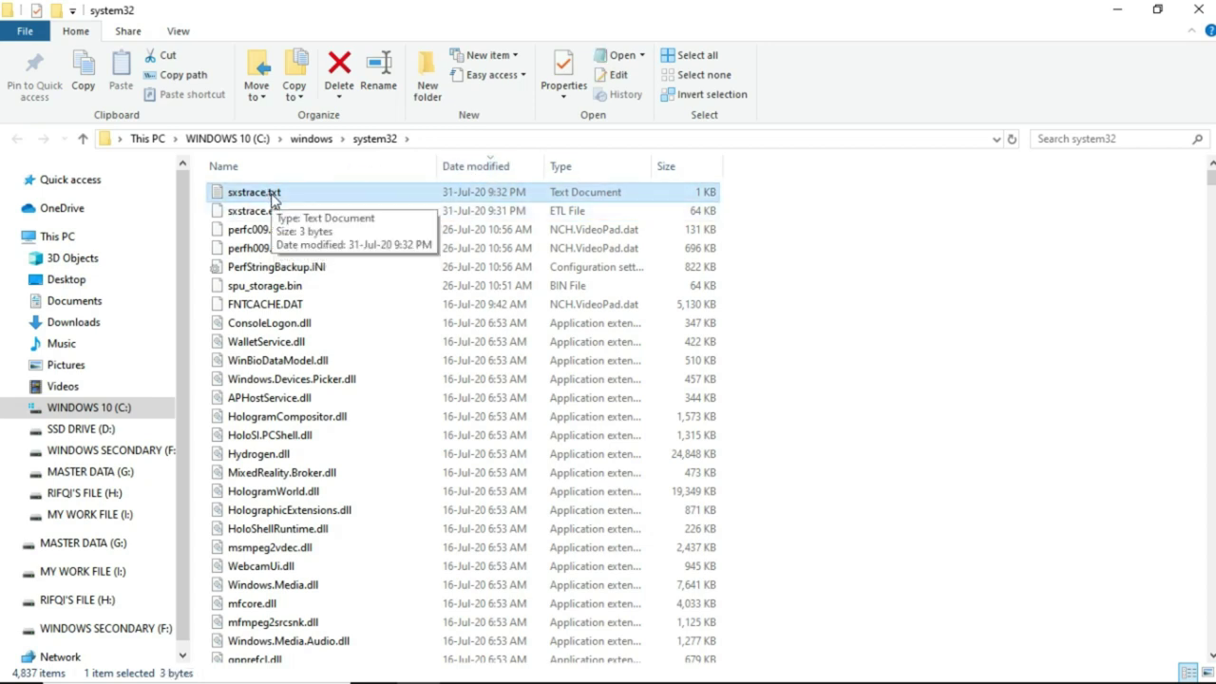
right_click(272, 195)
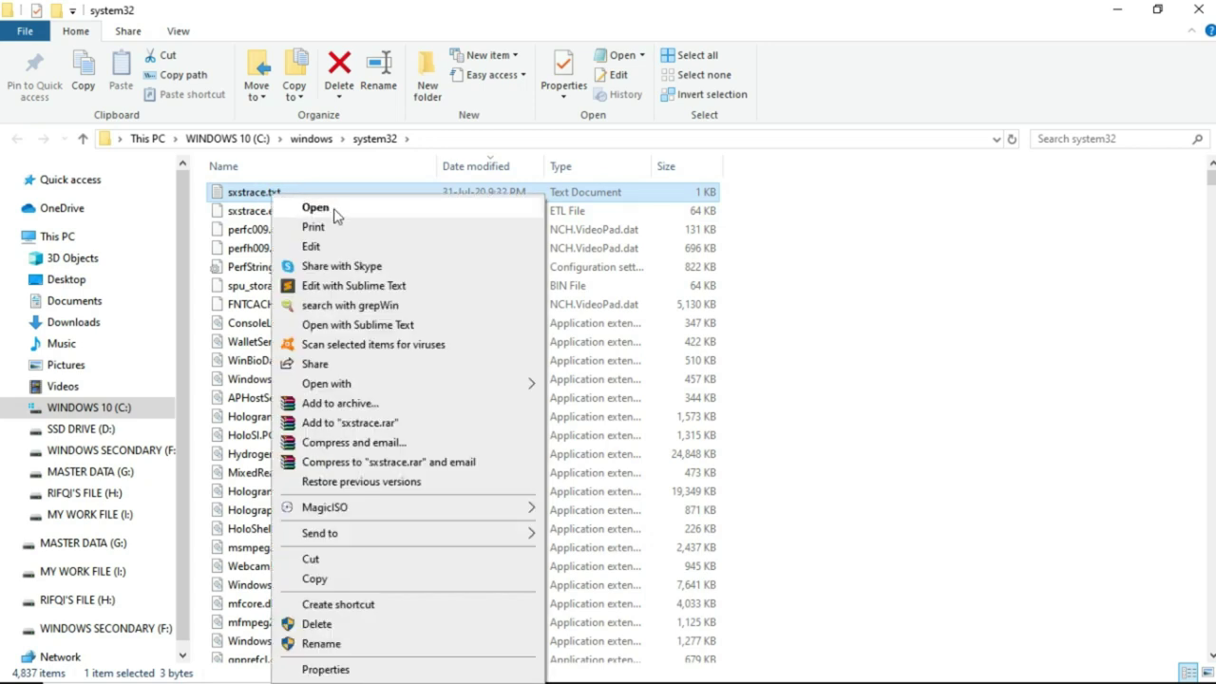
left_click(807, 245)
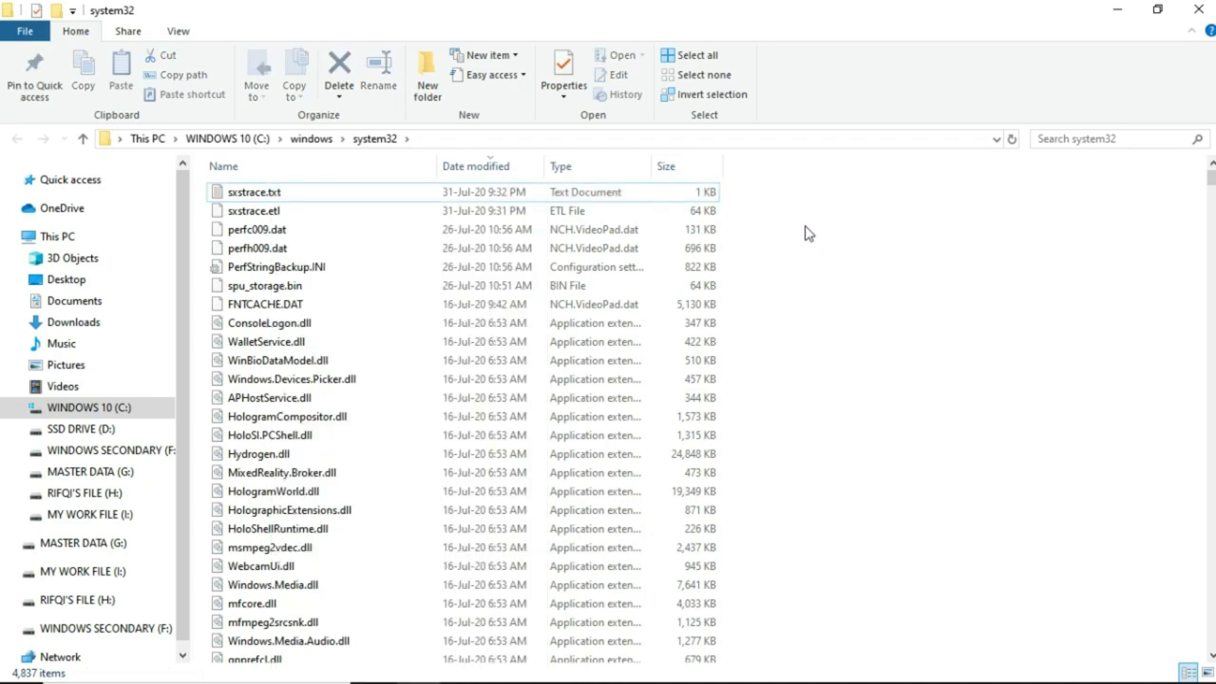
left_click(1200, 11)
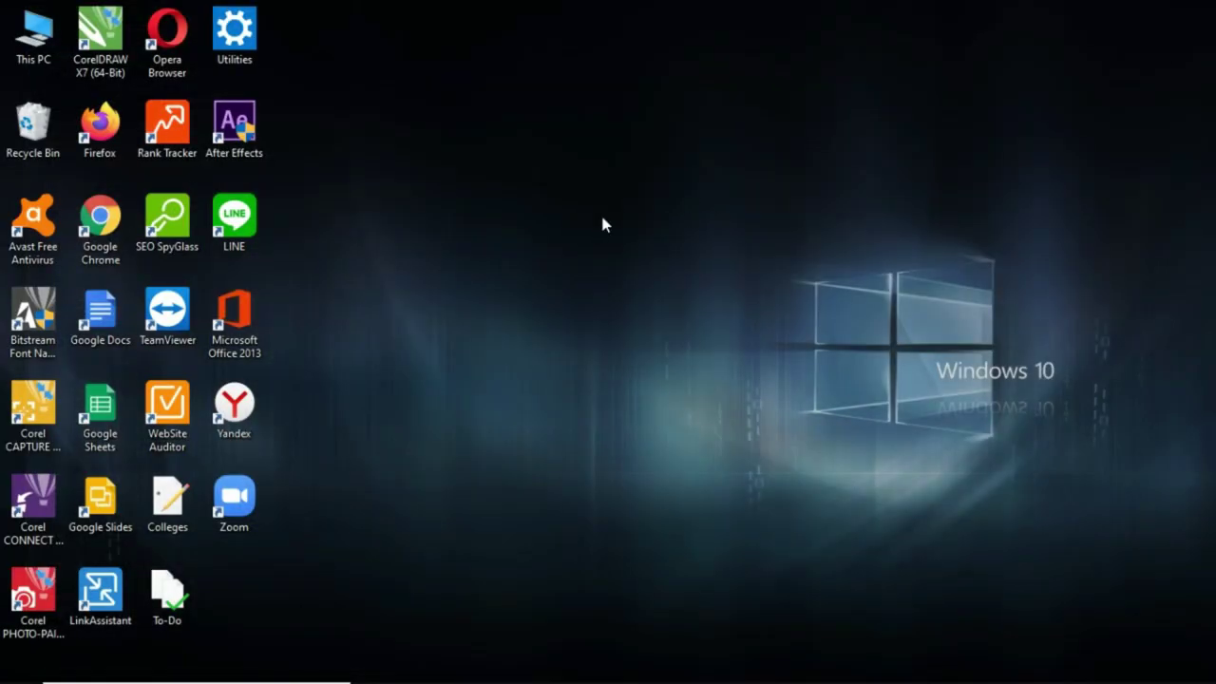
Step: Find and open Control Panel and show its list of installed programs for uninstalling
key("super")
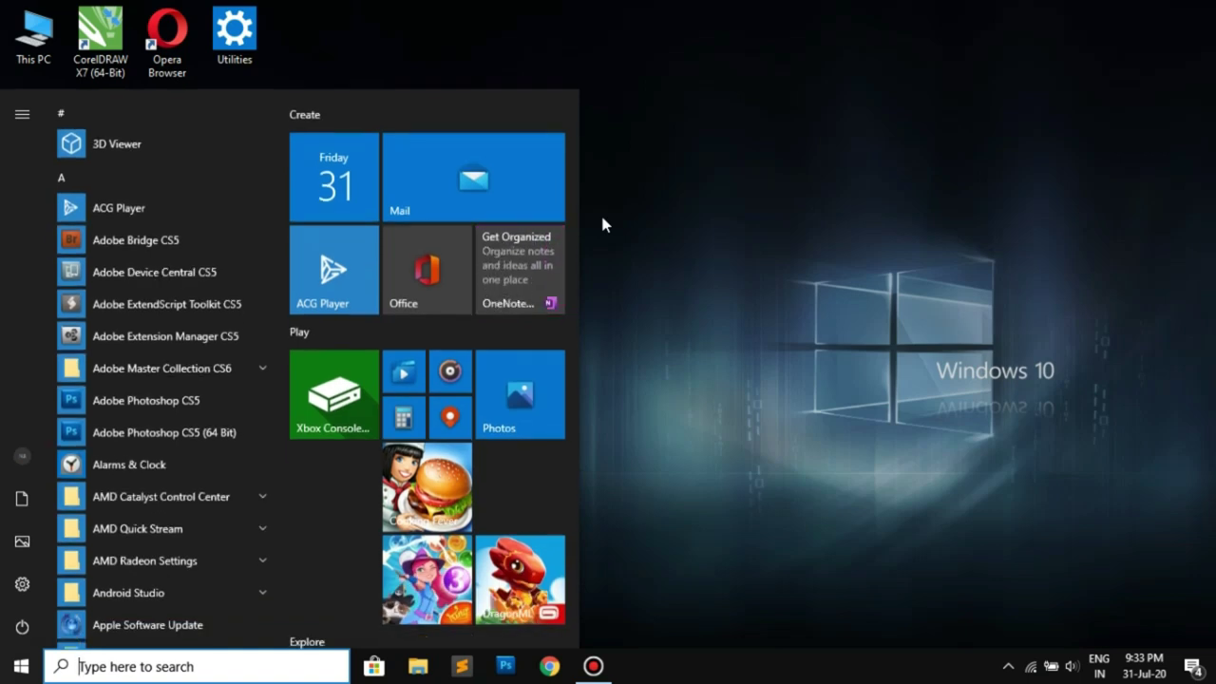
type("contro")
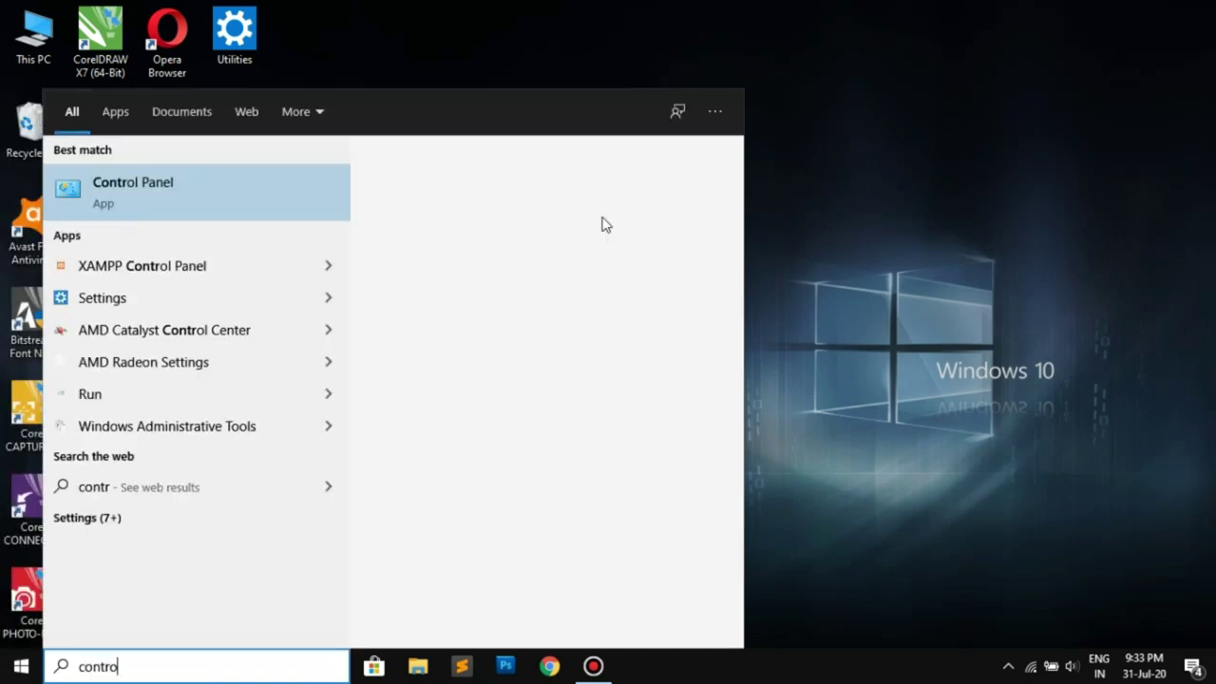
type("l panel")
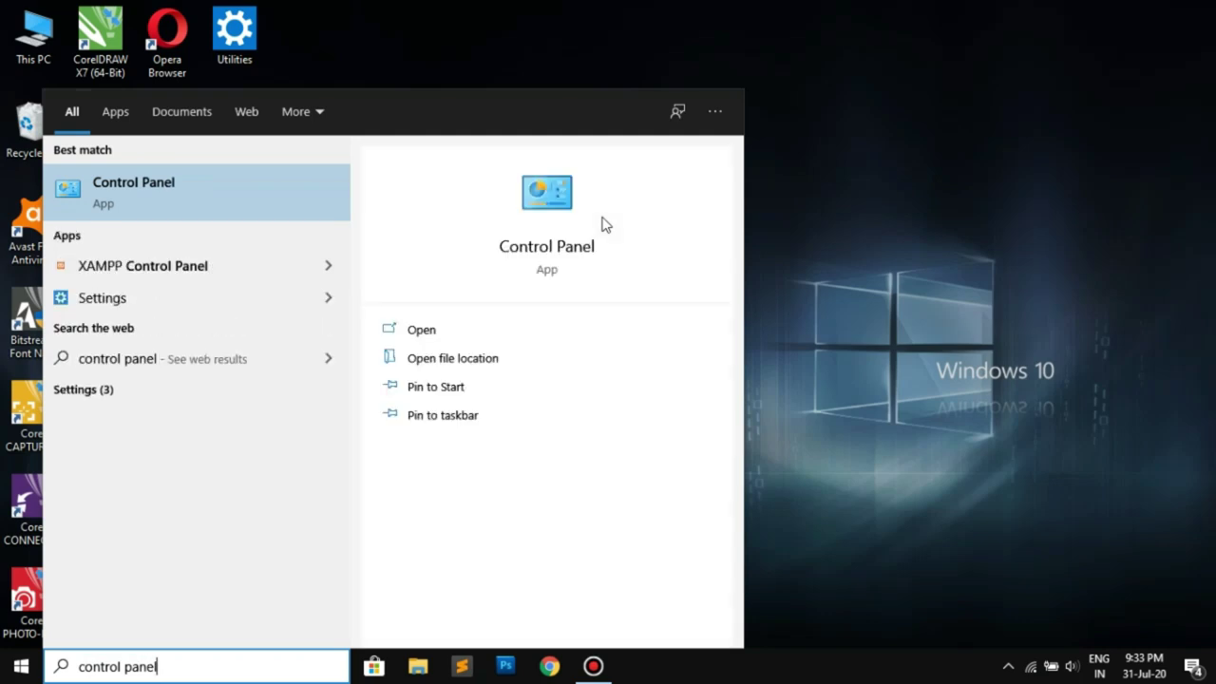
key("Return")
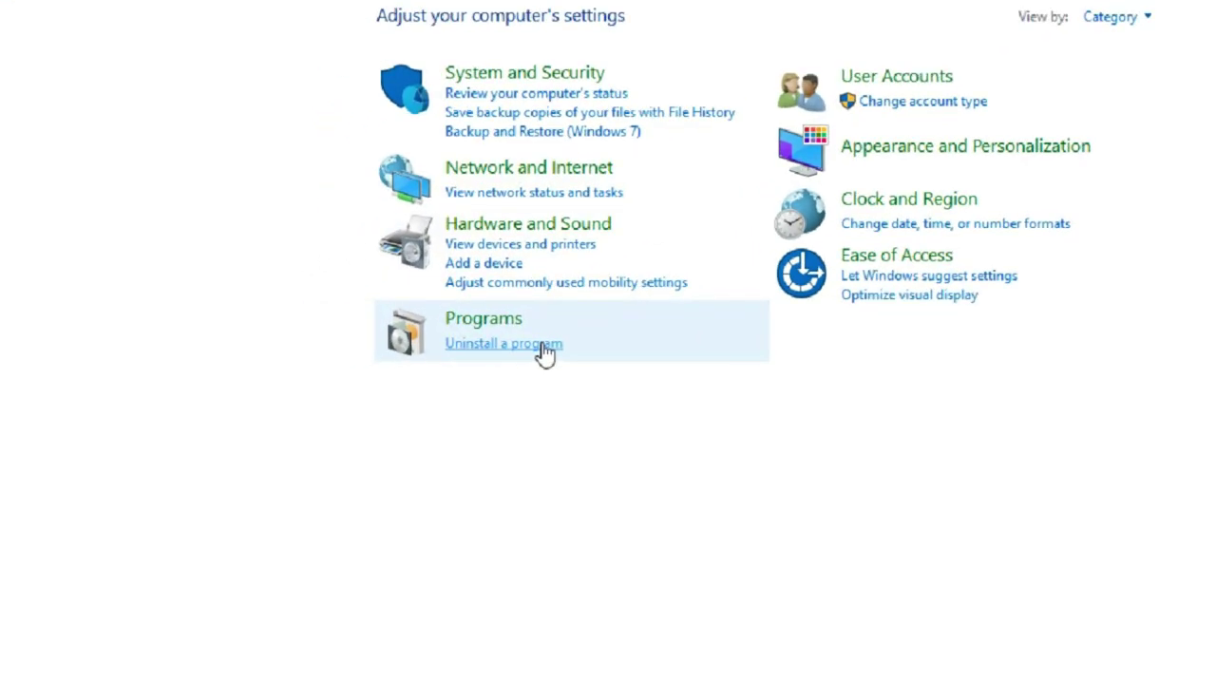
left_click(614, 347)
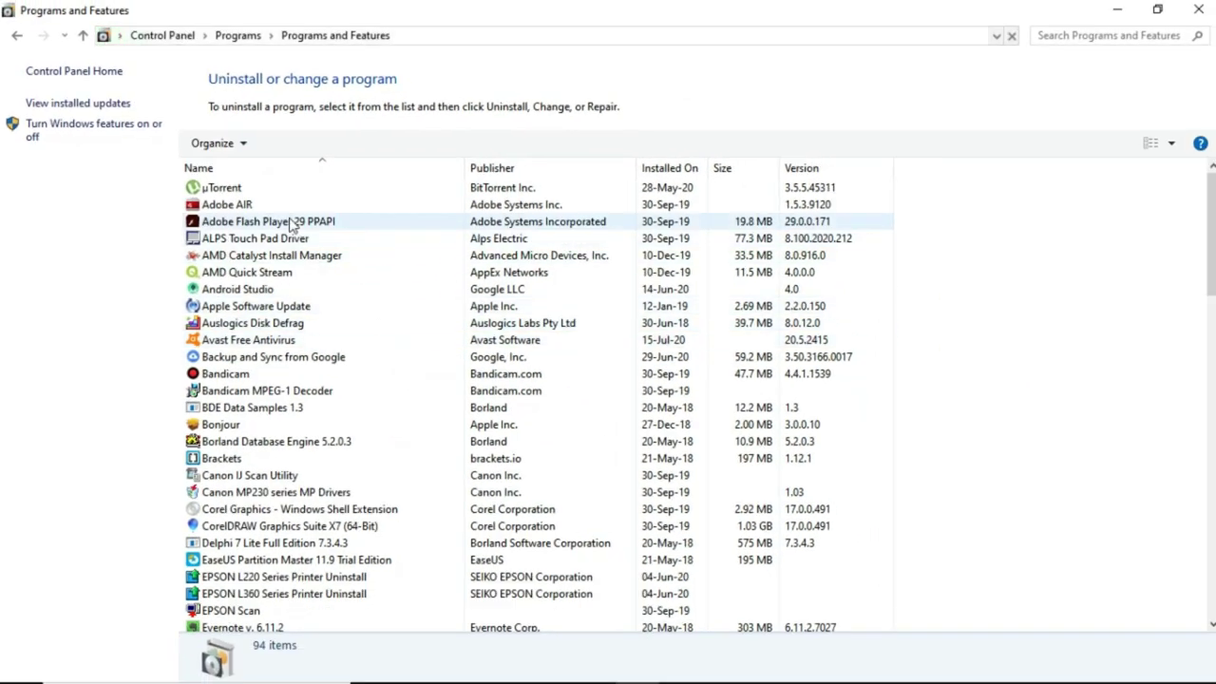
Step: Examine the Microsoft Visual C++ Redistributable entries and the uninstall option of the first 2008 x64 one, then close the program list
scroll(318, 529, "down", 3)
scroll(314, 529, "down", 10)
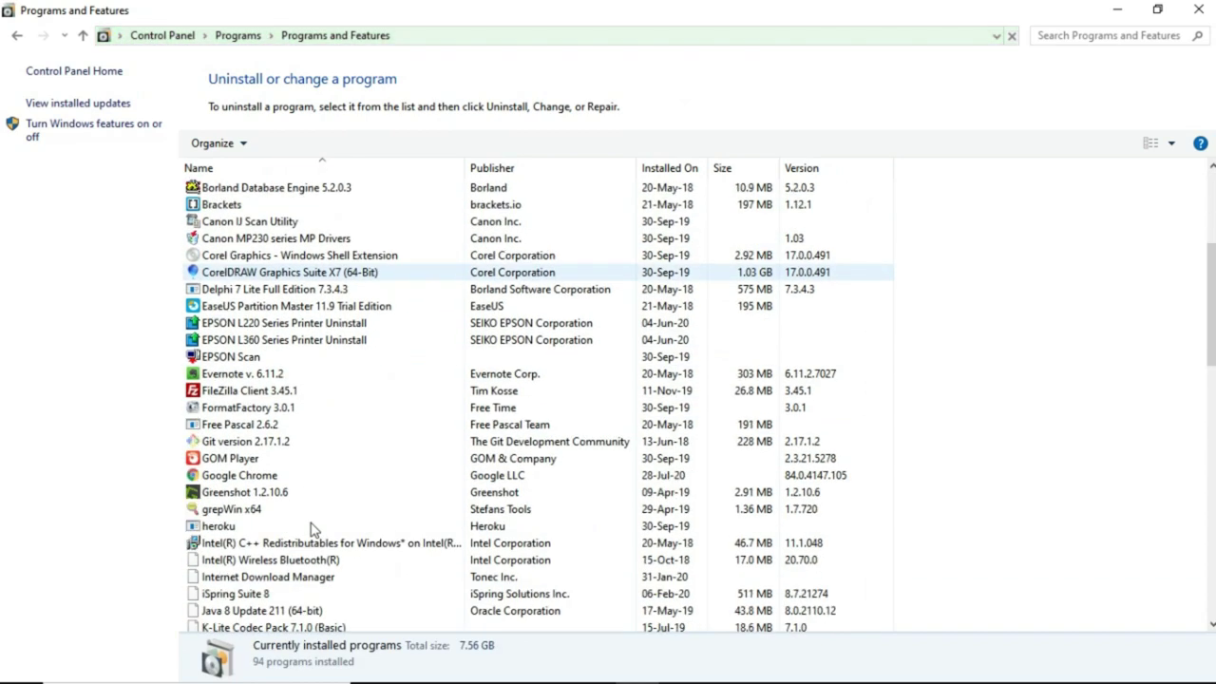
scroll(314, 530, "down", 1)
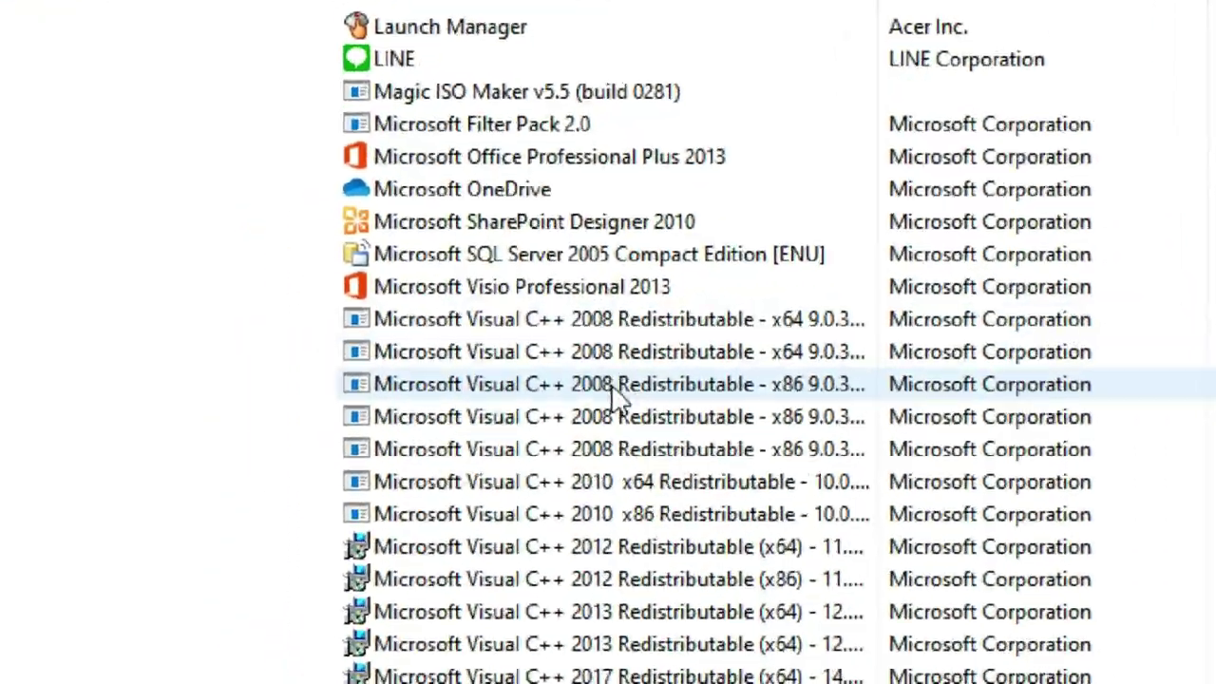
scroll(613, 386, "down", 3)
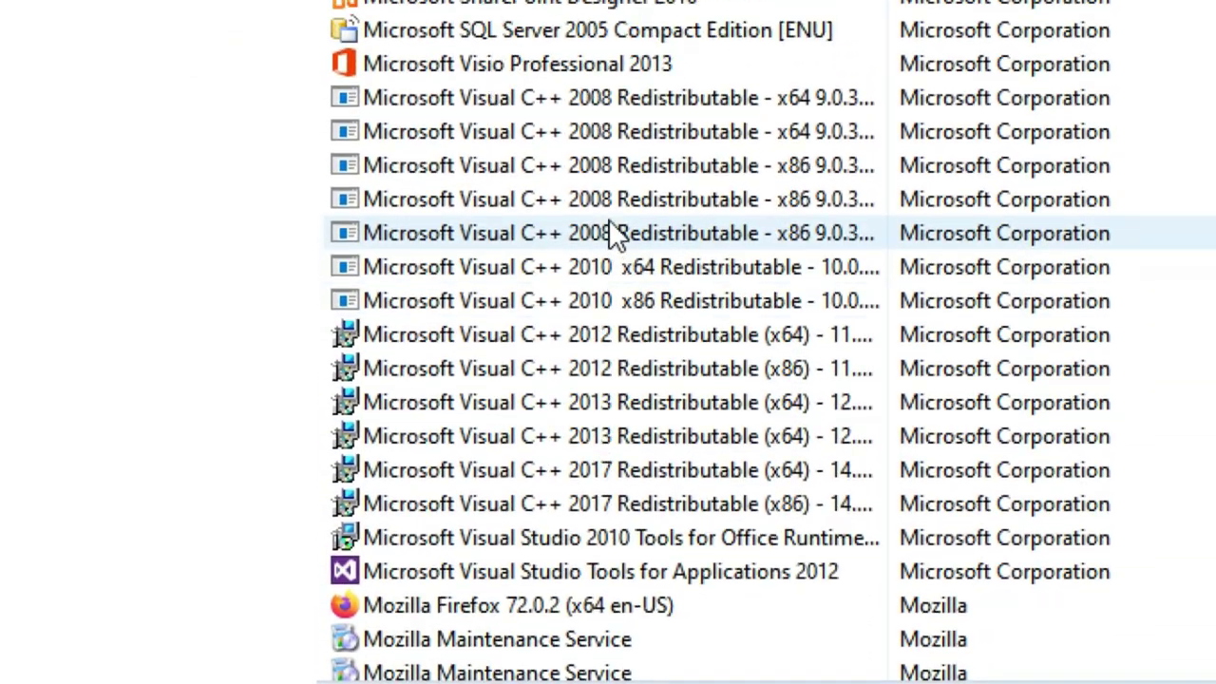
scroll(616, 244, "up", 2)
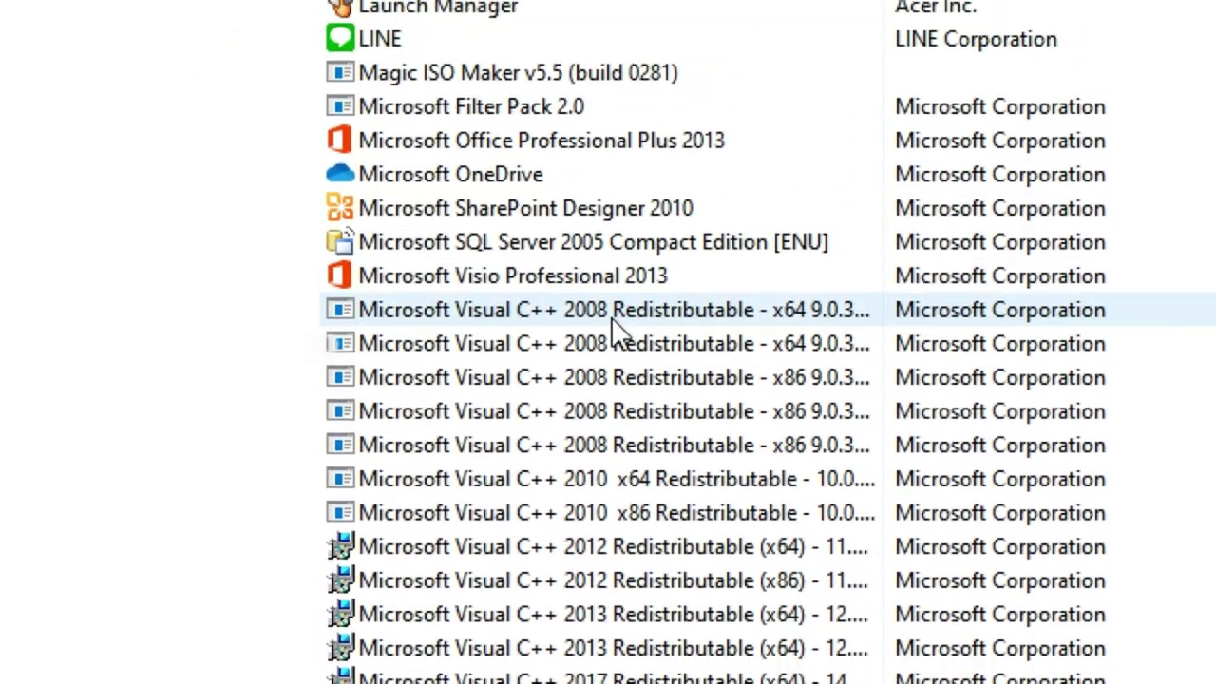
right_click(611, 320)
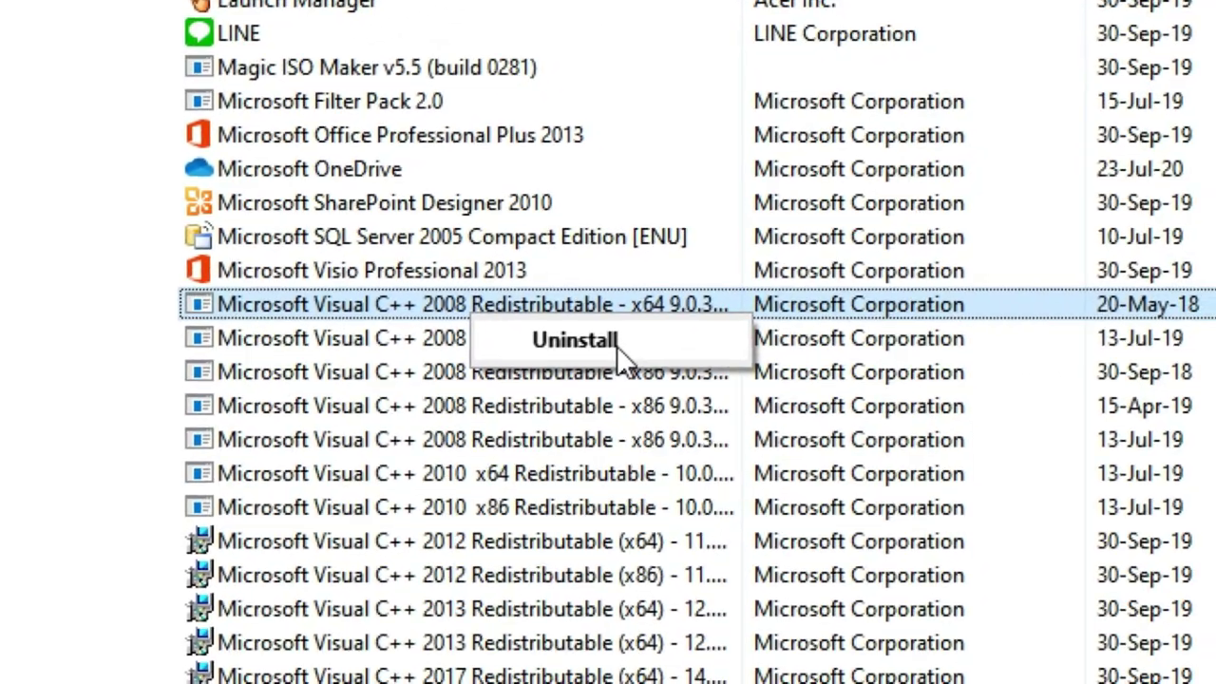
key("Escape")
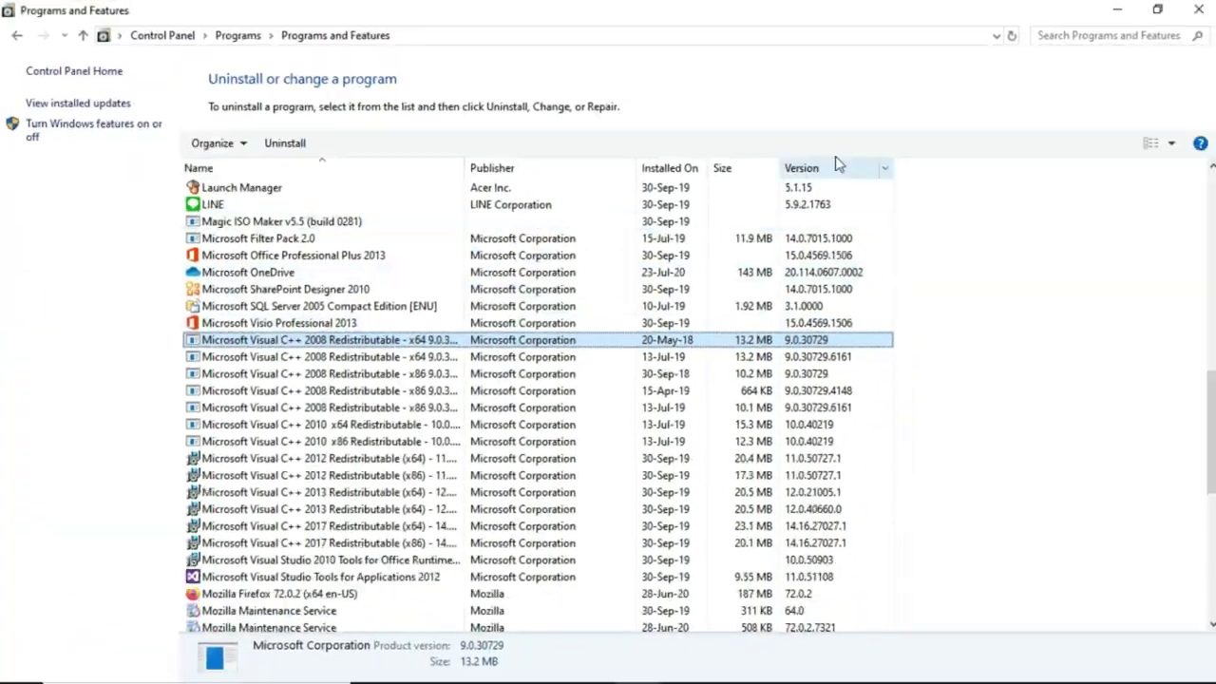
left_click(1199, 10)
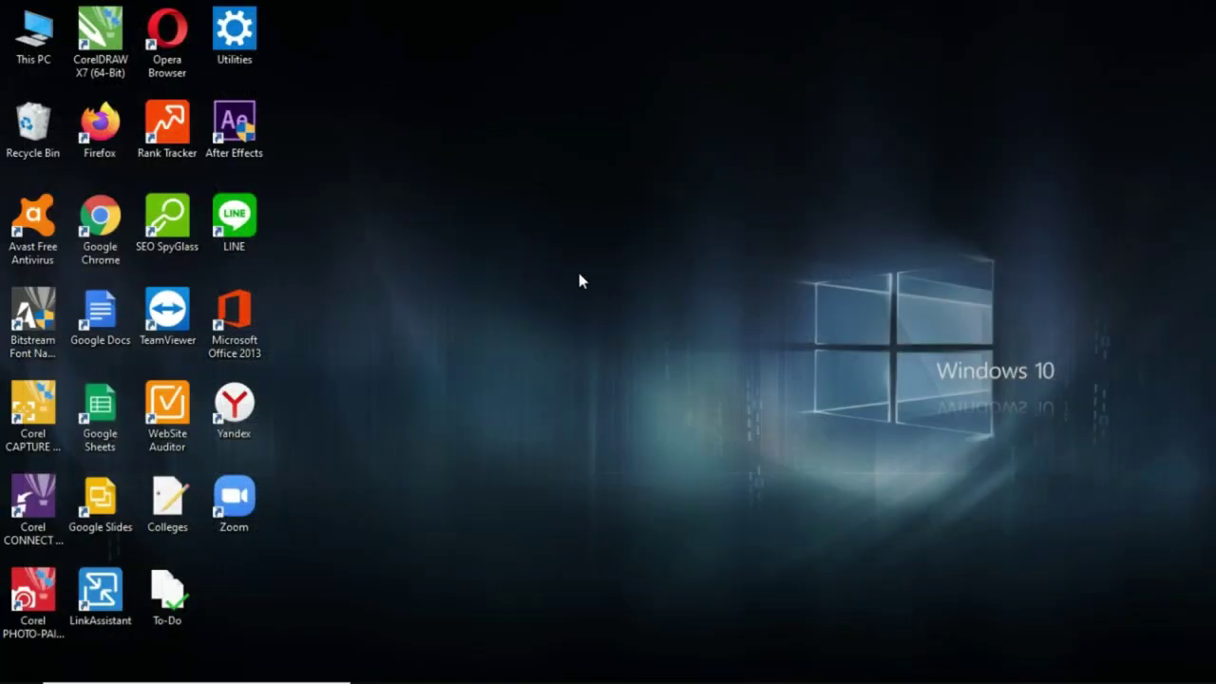
Step: Open the Mengatasi Error Side-By-Side folder inside Downloads > Compressed in File Explorer and view its subfolders
key("super+e")
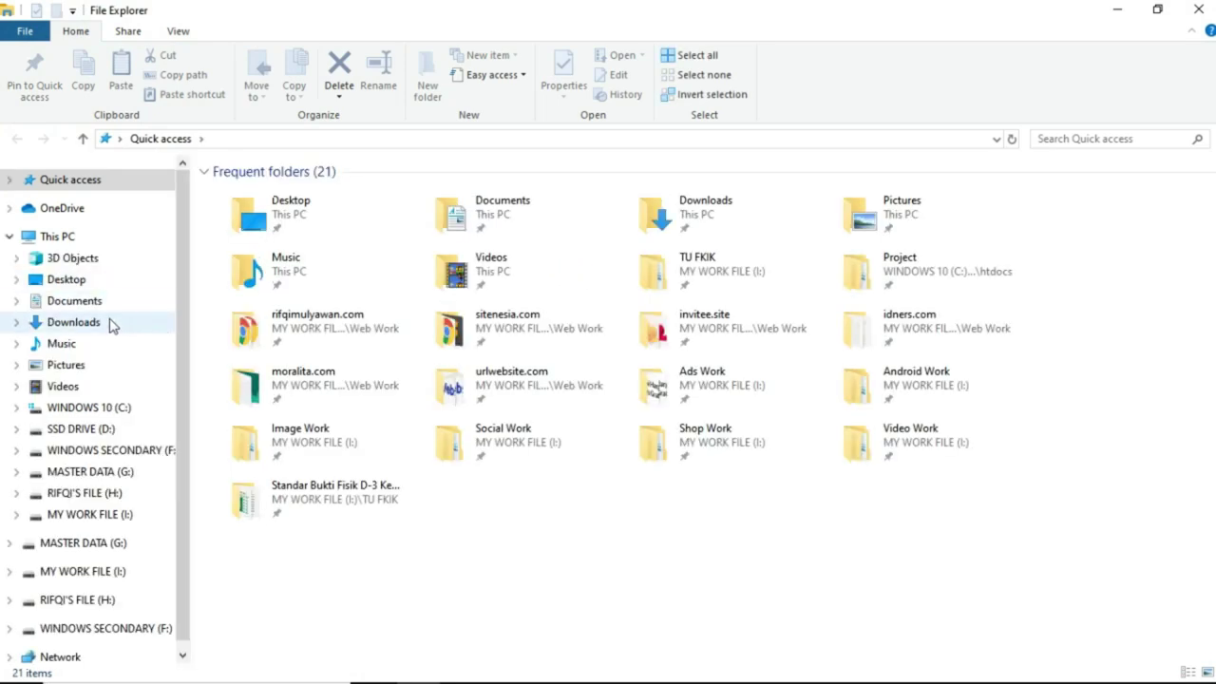
left_click(110, 321)
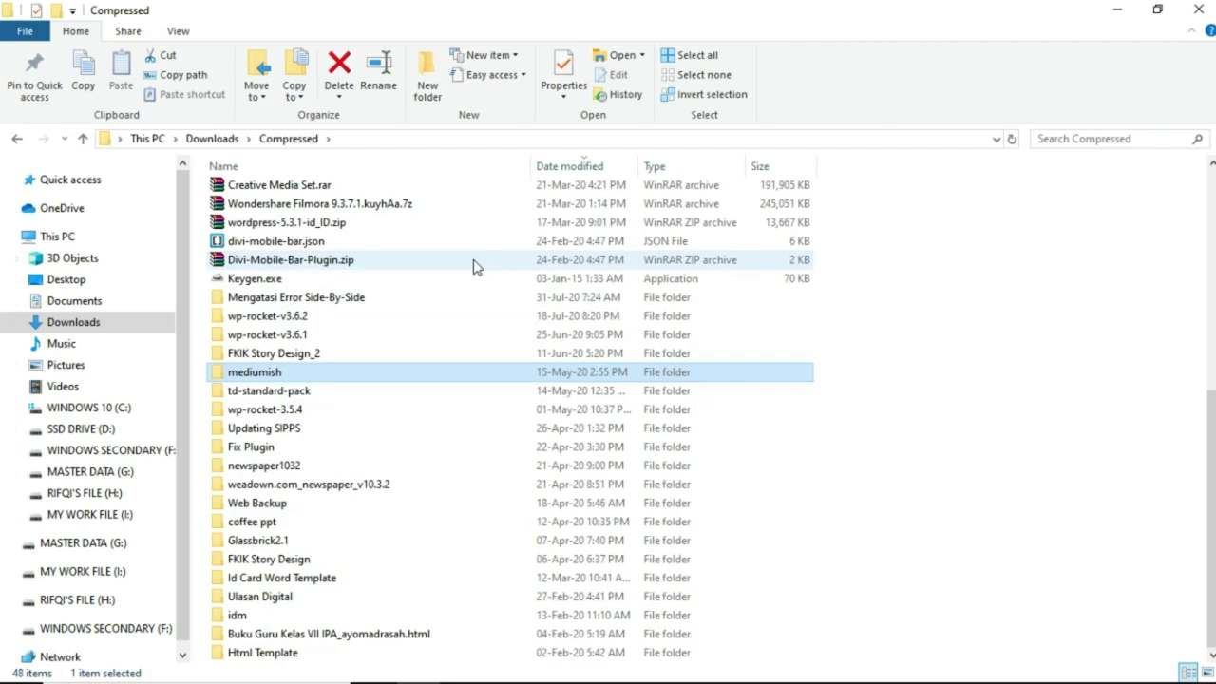
left_click(345, 301)
double_click(346, 300)
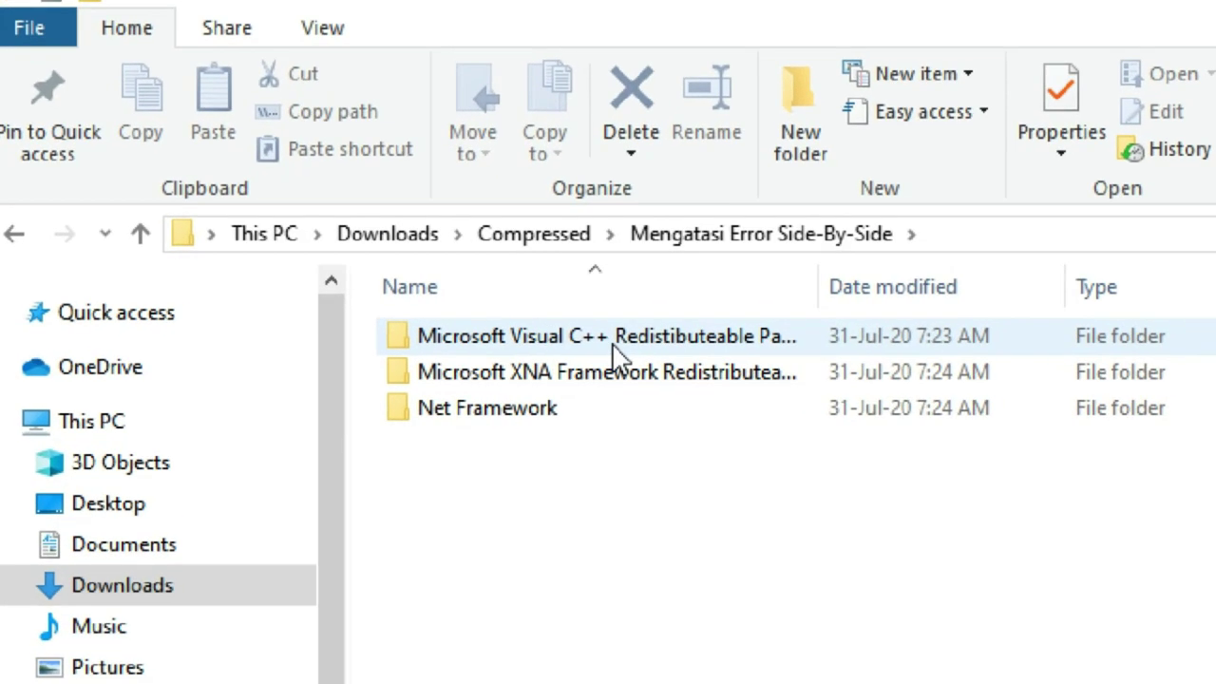
mouse_move(556, 410)
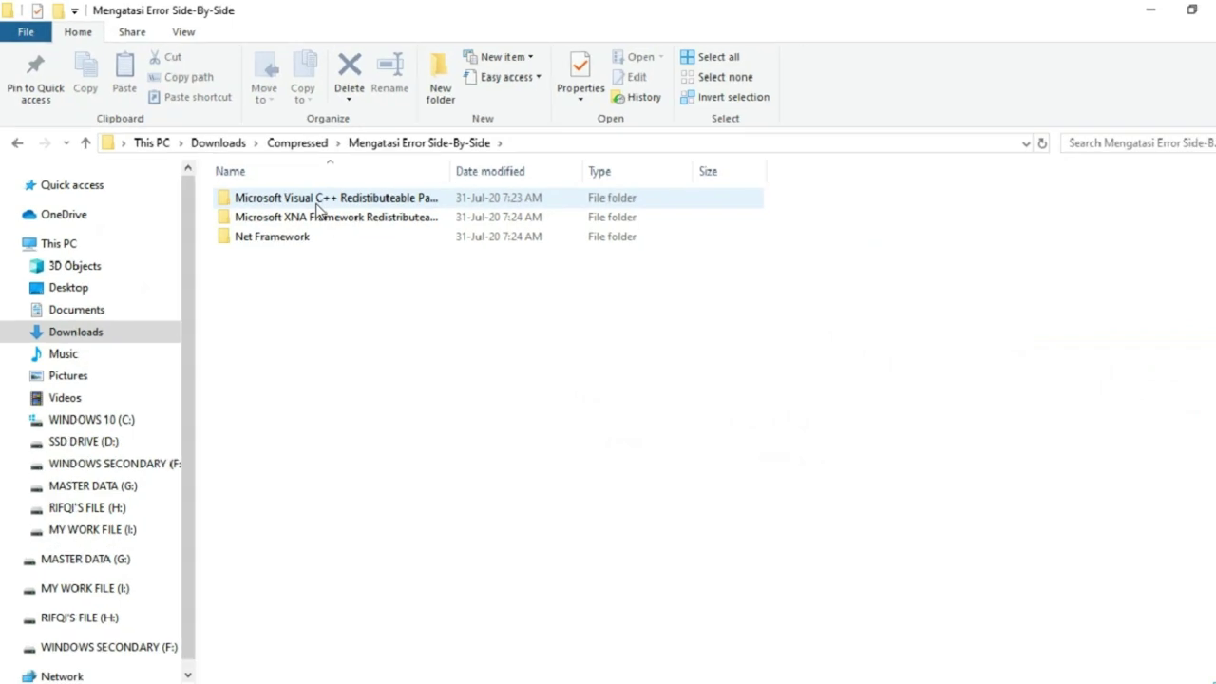
Step: Open the Microsoft Visual C++ Redistibuteable Package folder and look inside its 2008 32BIT and 2008 64BIT subfolders
left_click(309, 196)
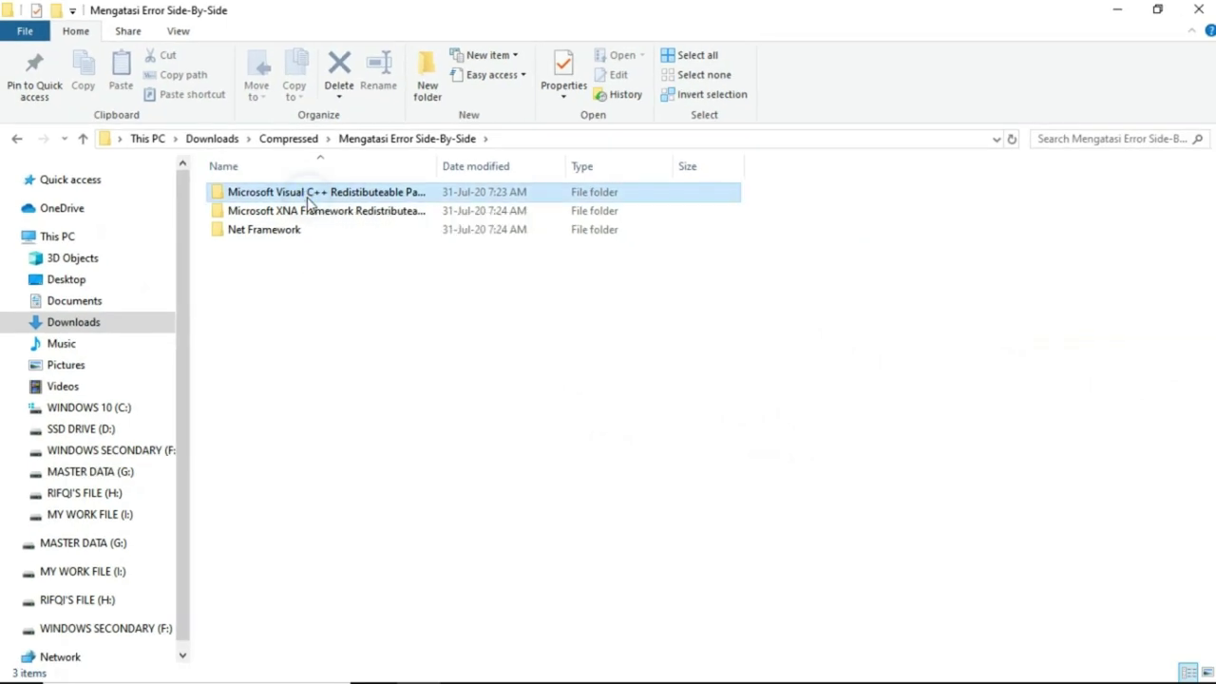
double_click(308, 197)
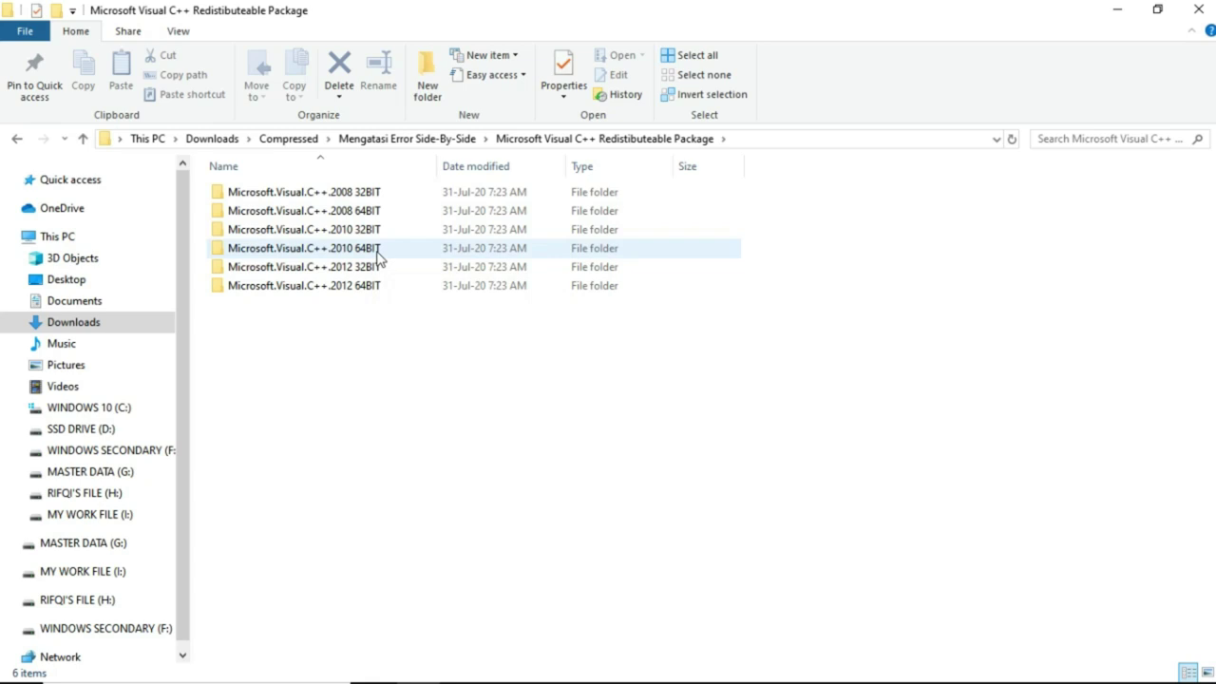
double_click(364, 196)
key("BackSpace")
double_click(364, 207)
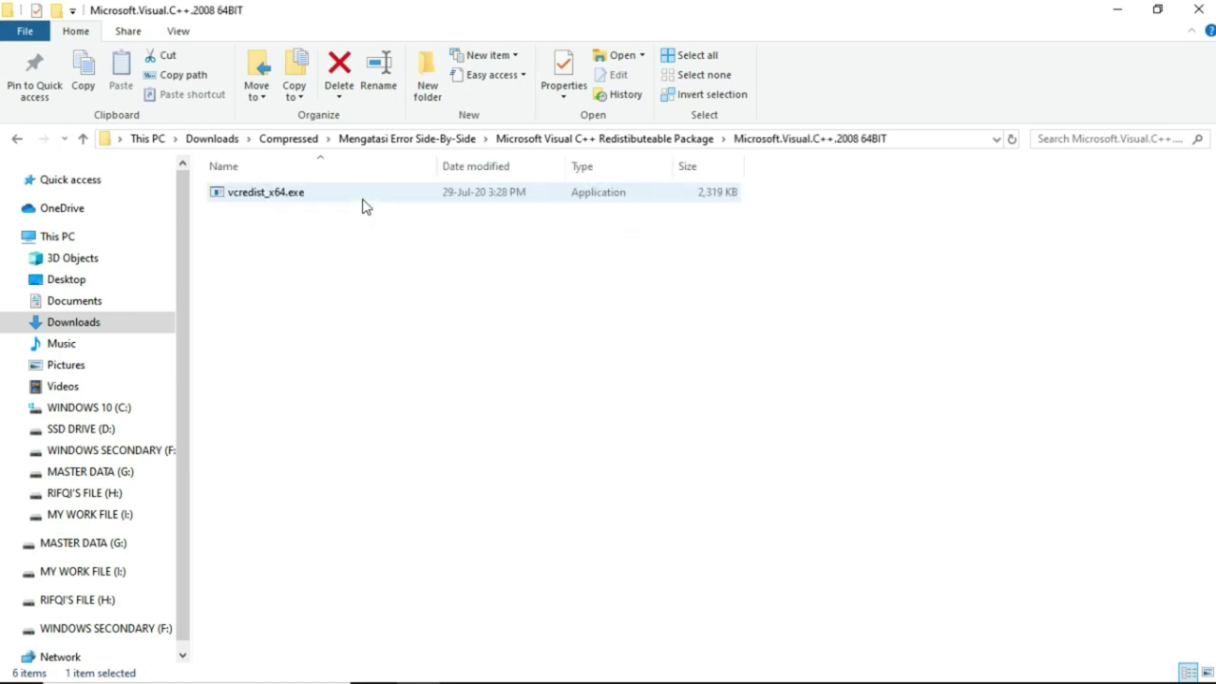
Step: Look inside the Microsoft.Visual.C++.2010 32BIT and 2010 64BIT subfolders
key("BackSpace")
key("Down")
key("Return")
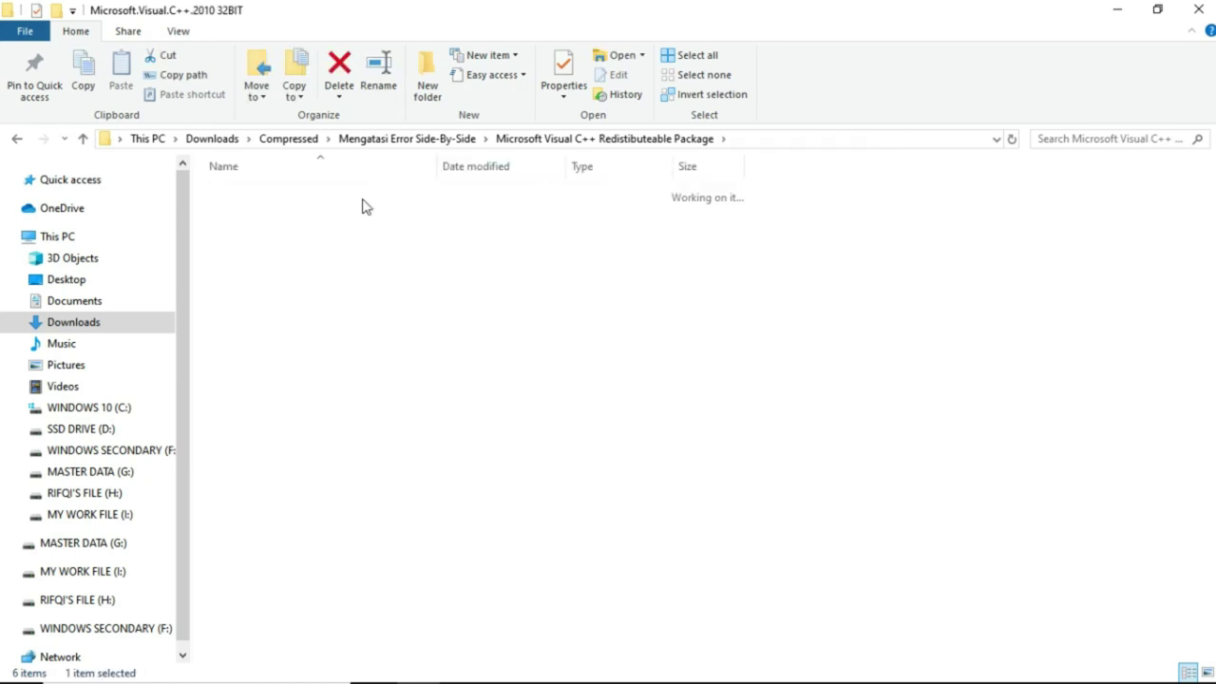
key("BackSpace")
key("Down")
key("Return")
Step: Look inside the Microsoft.Visual.C++.2012 32BIT and 2012 64BIT subfolders, and return to the Mengatasi Error Side-By-Side folder
key("BackSpace")
key("Down")
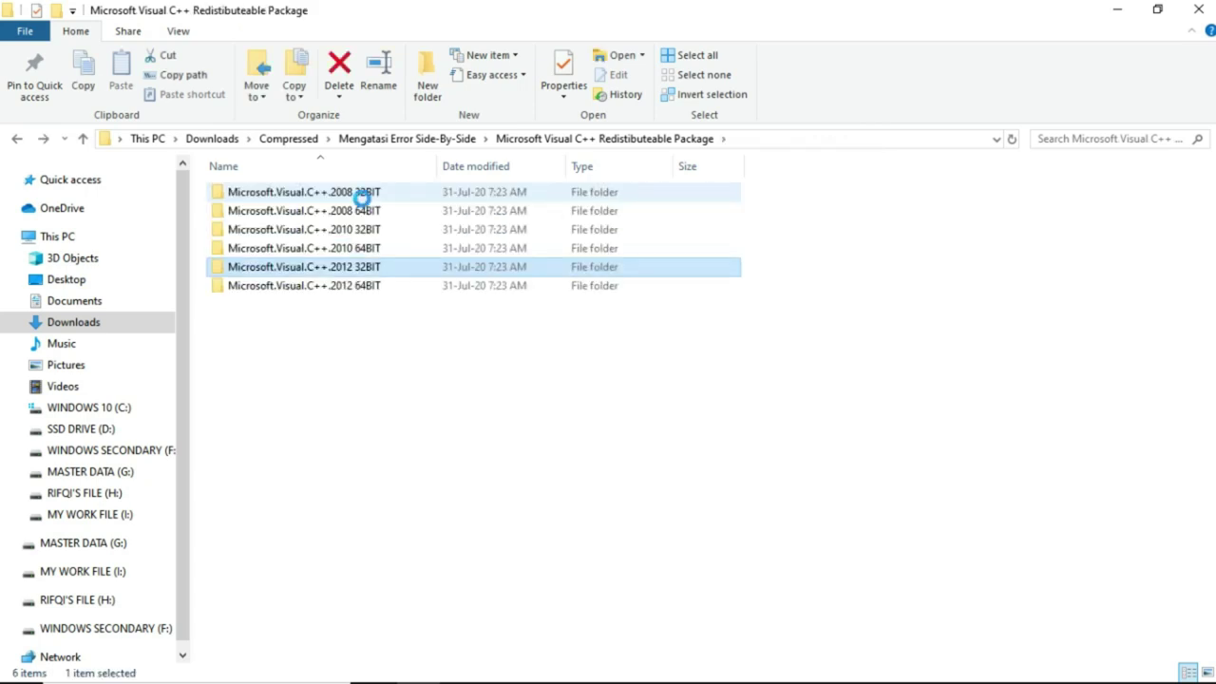
key("Return")
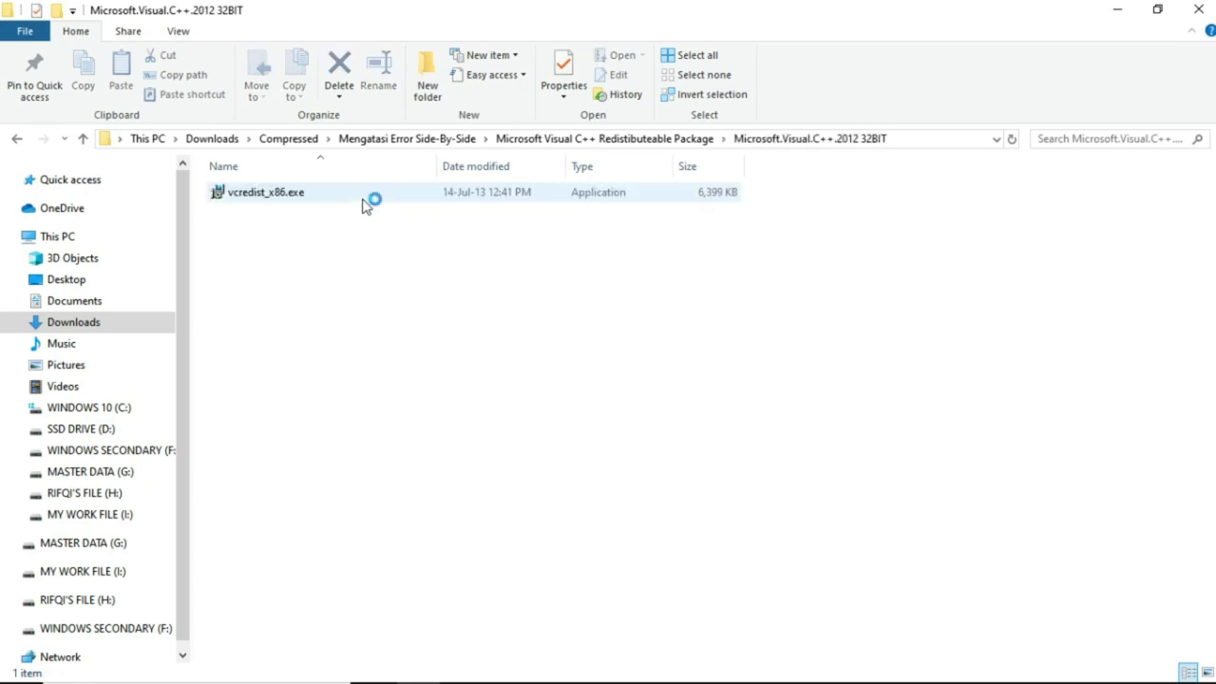
key("BackSpace")
key("Down")
key("Return")
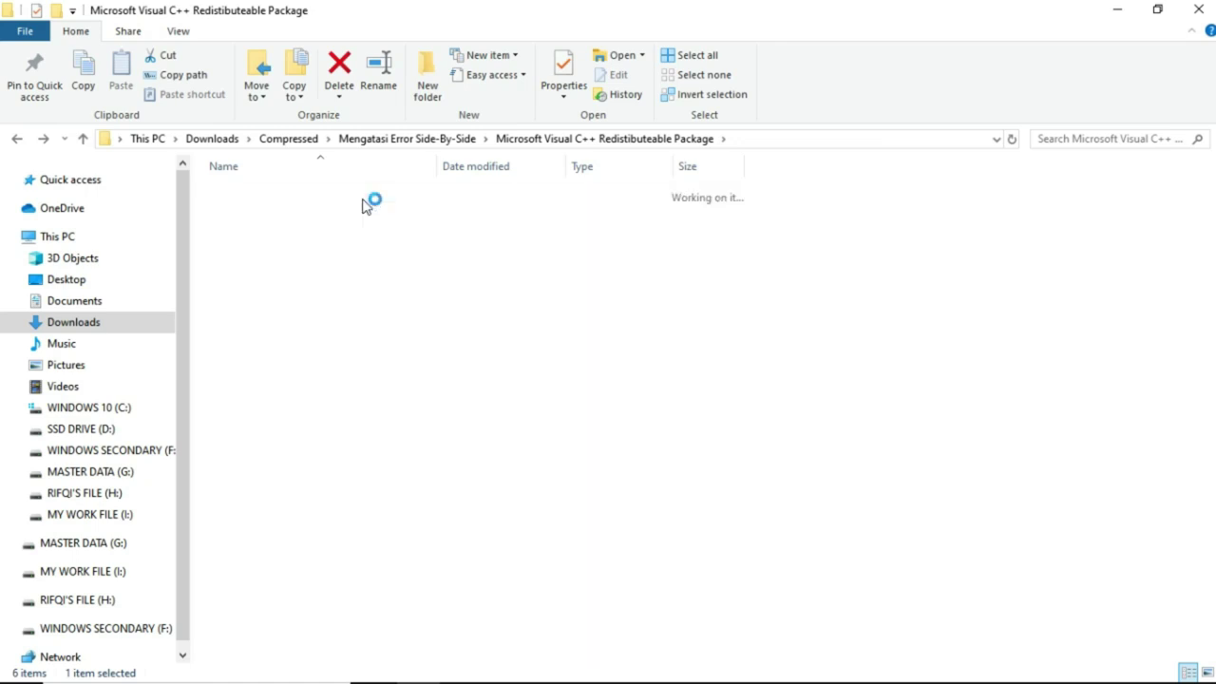
key("BackSpace")
key("BackSpace")
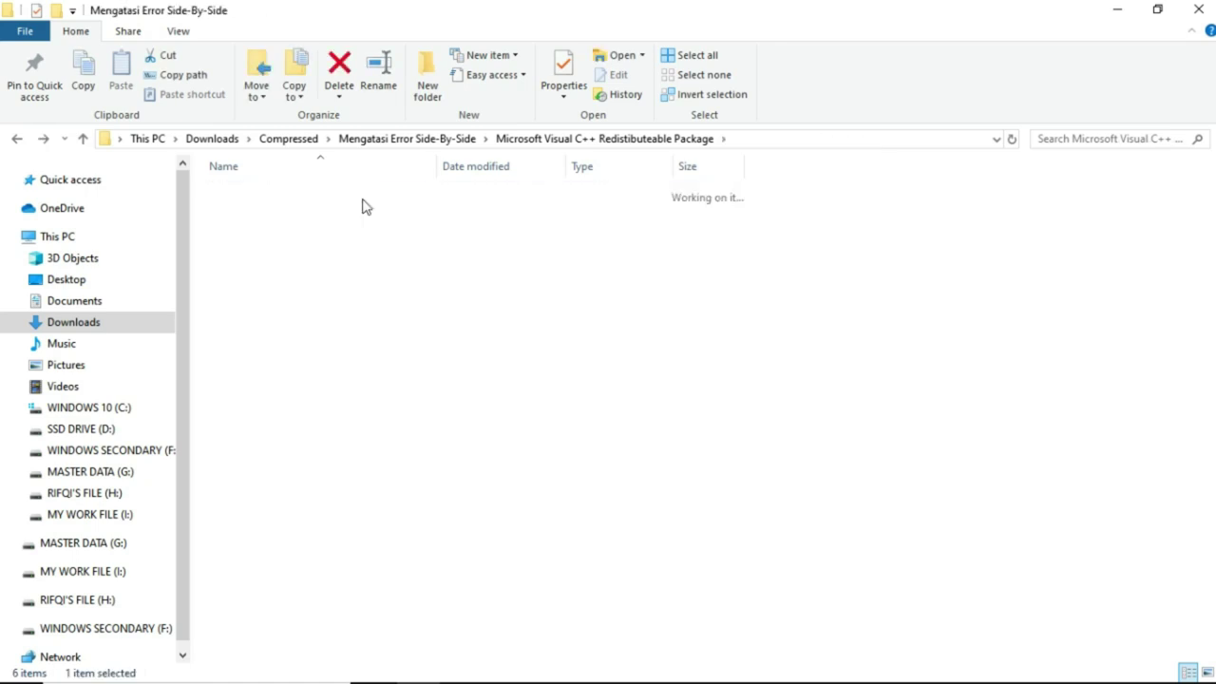
Step: Look at the installers in the Microsoft XNA Framework Redistributeable 4.0 folder and return to the parent folder
key("Return")
key("Down")
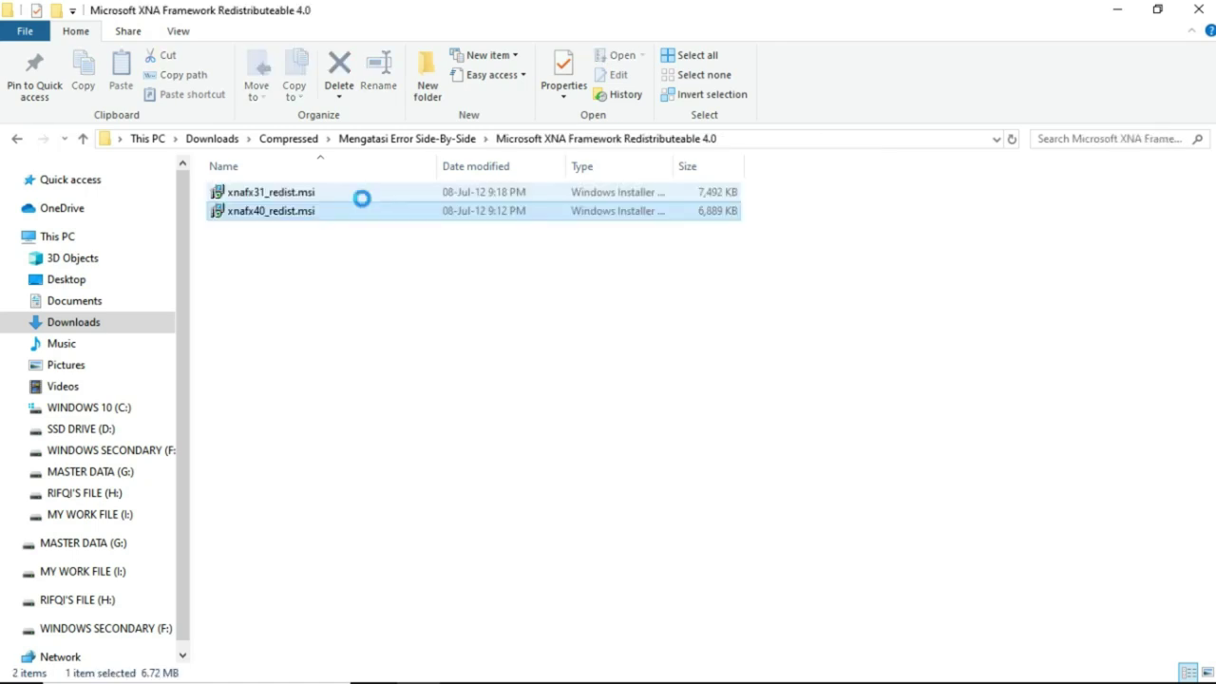
key("Up")
key("BackSpace")
Step: Look through the Net Framework folder and its 3.5 SP1 and 4.6 subfolders, and close File Explorer
key("Down")
key("Return")
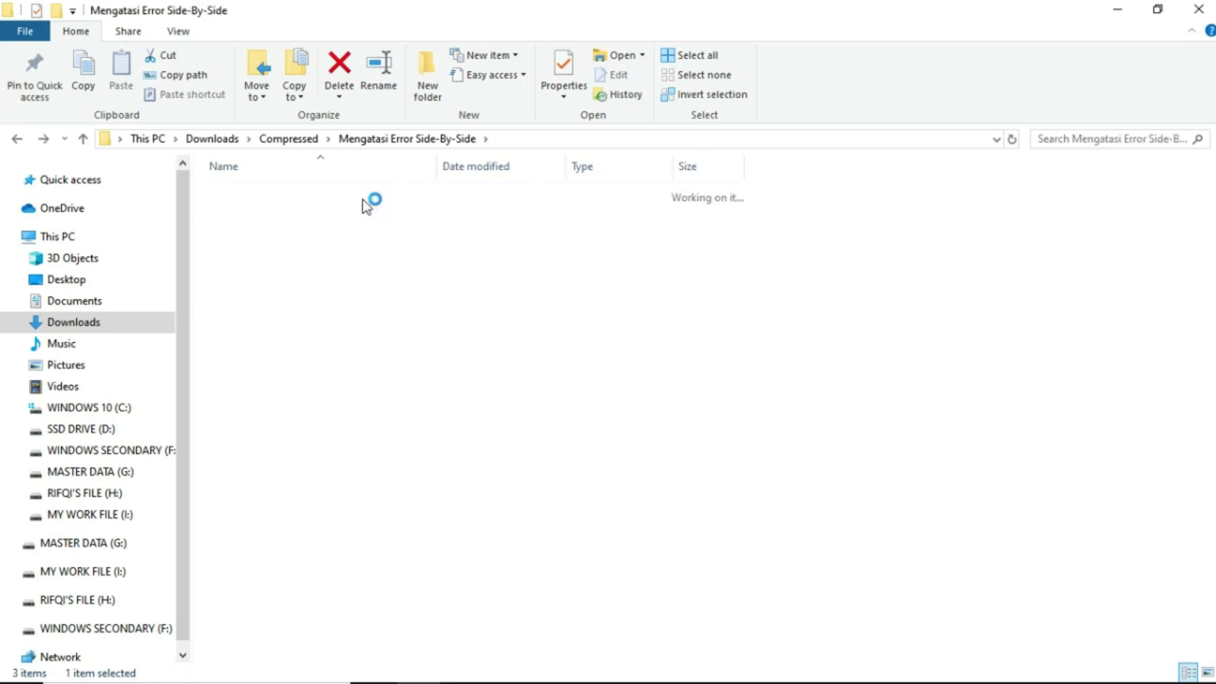
key("Down")
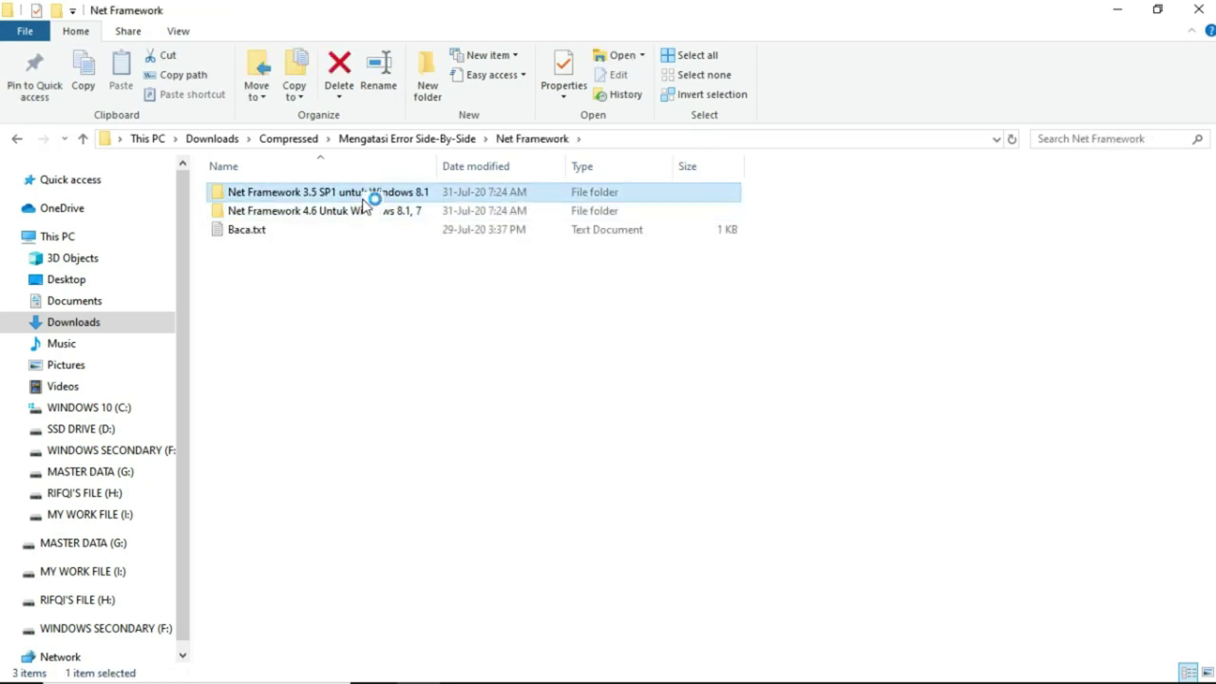
key("Return")
key("Down")
key("BackSpace")
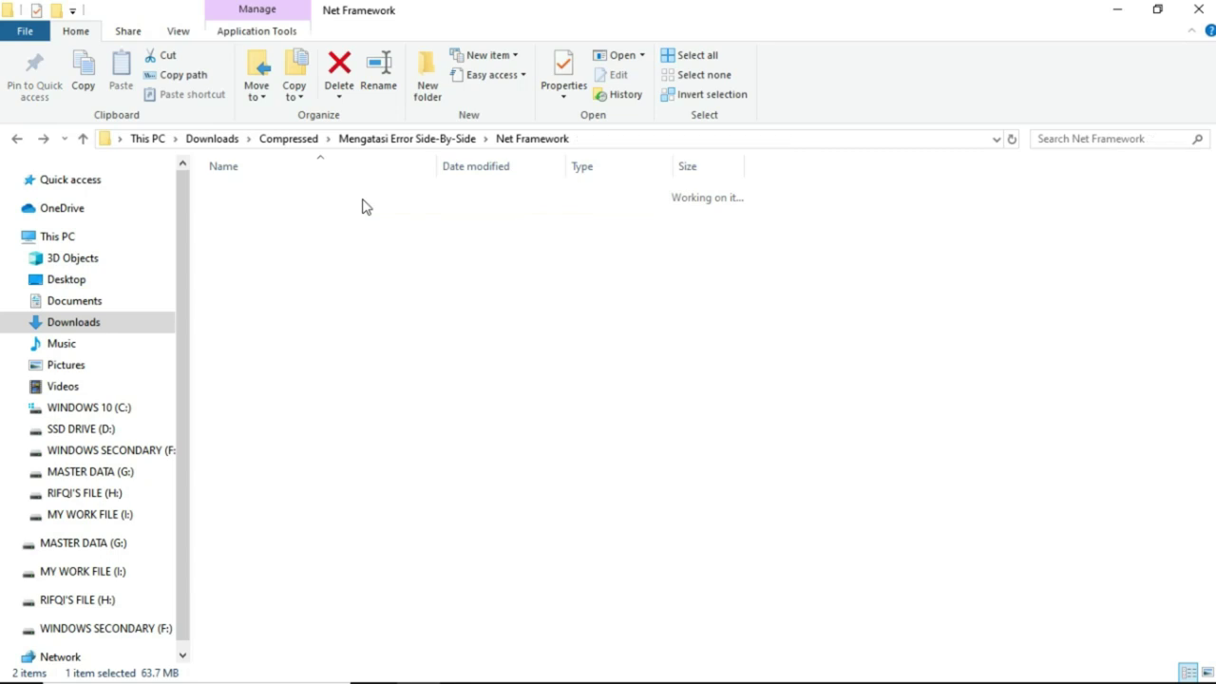
key("Down")
key("Return")
key("BackSpace")
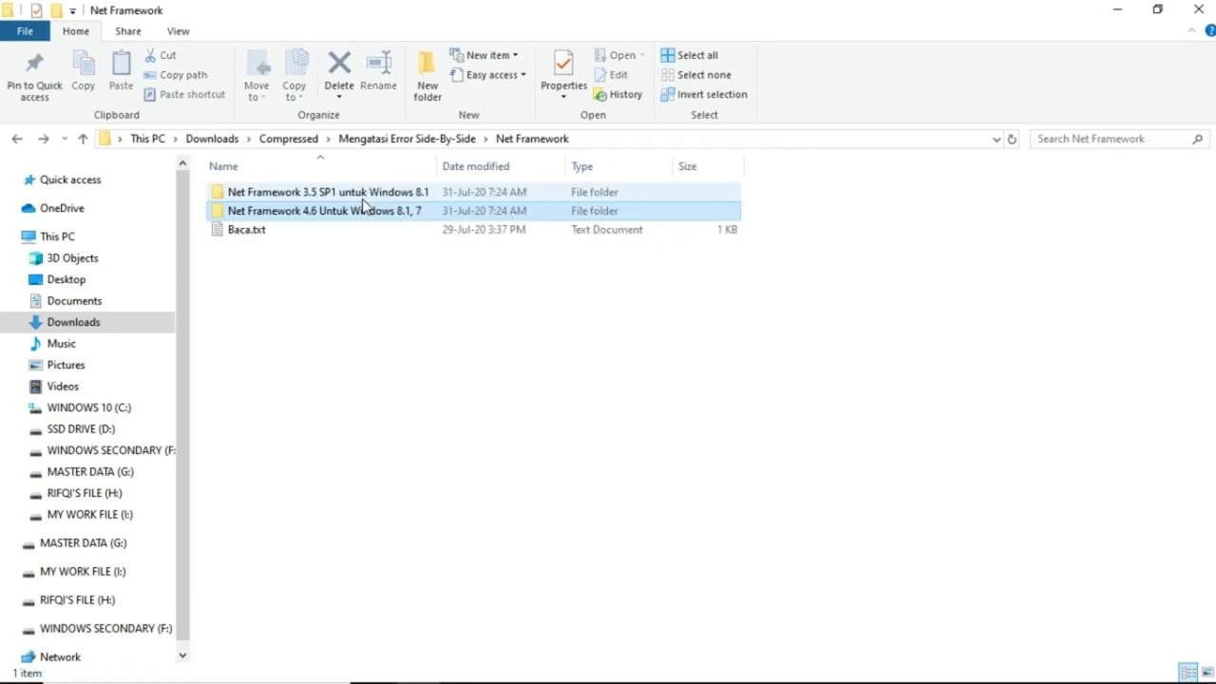
key("Return")
key("BackSpace")
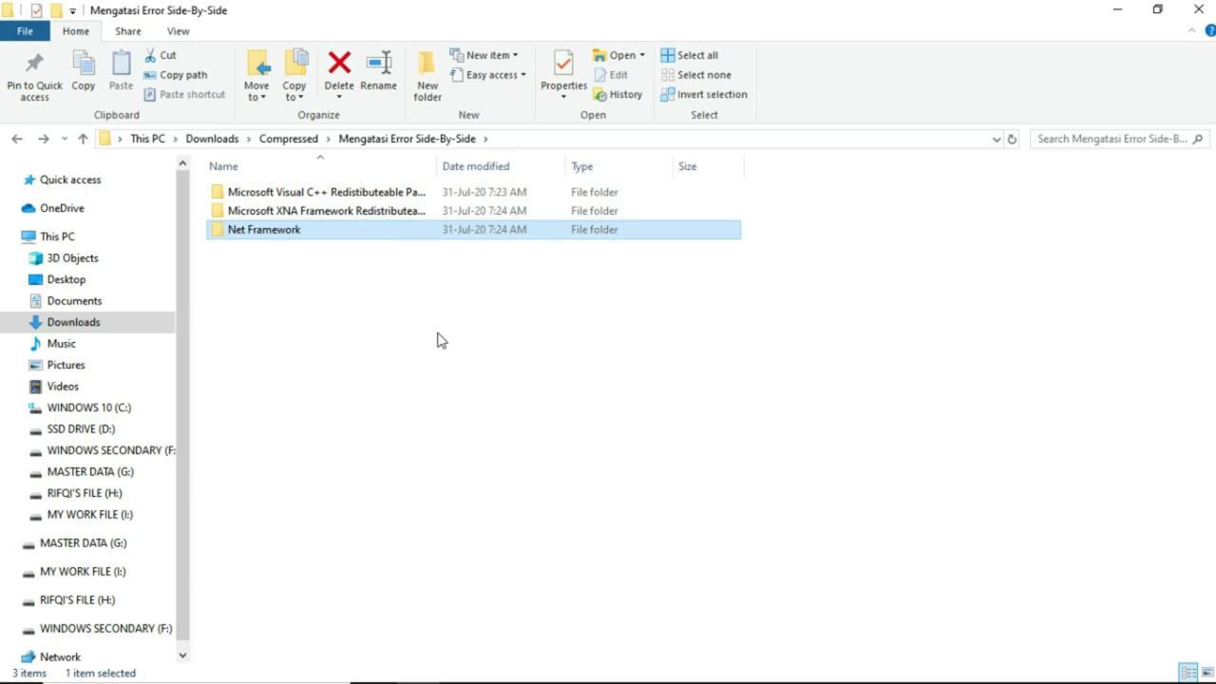
left_click(1199, 9)
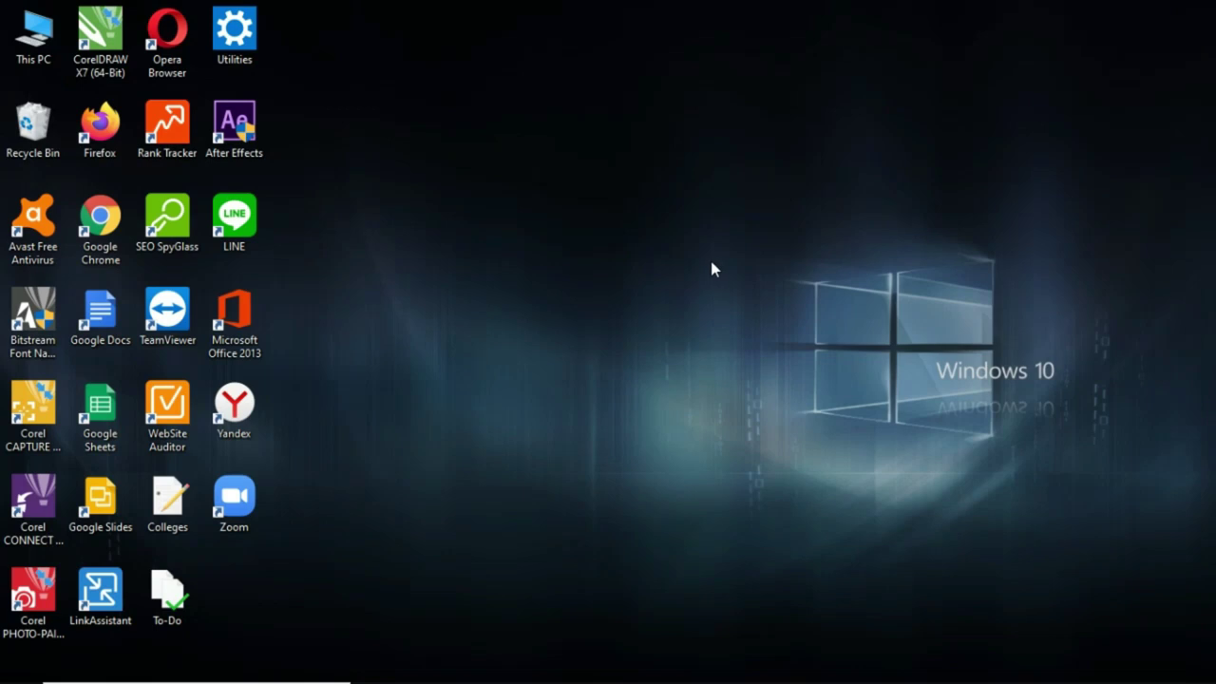
Step: Search Windows for cmd and open Command Prompt as administrator, allowing it to make changes
key("super")
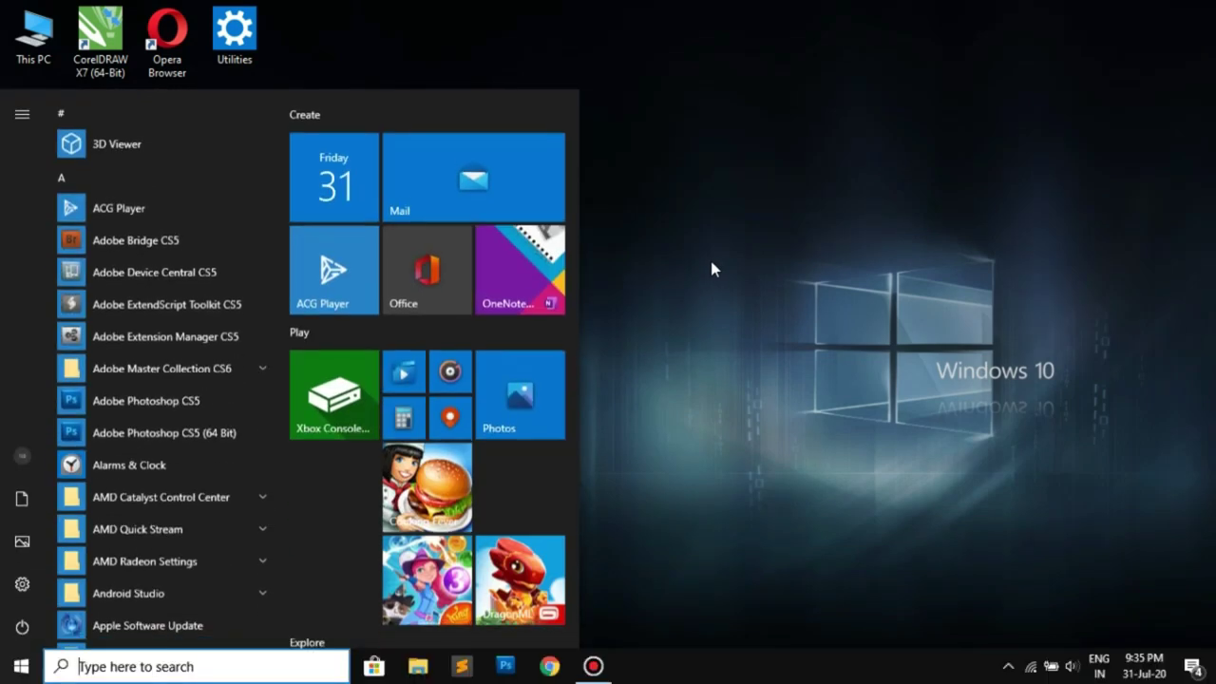
type("cmd")
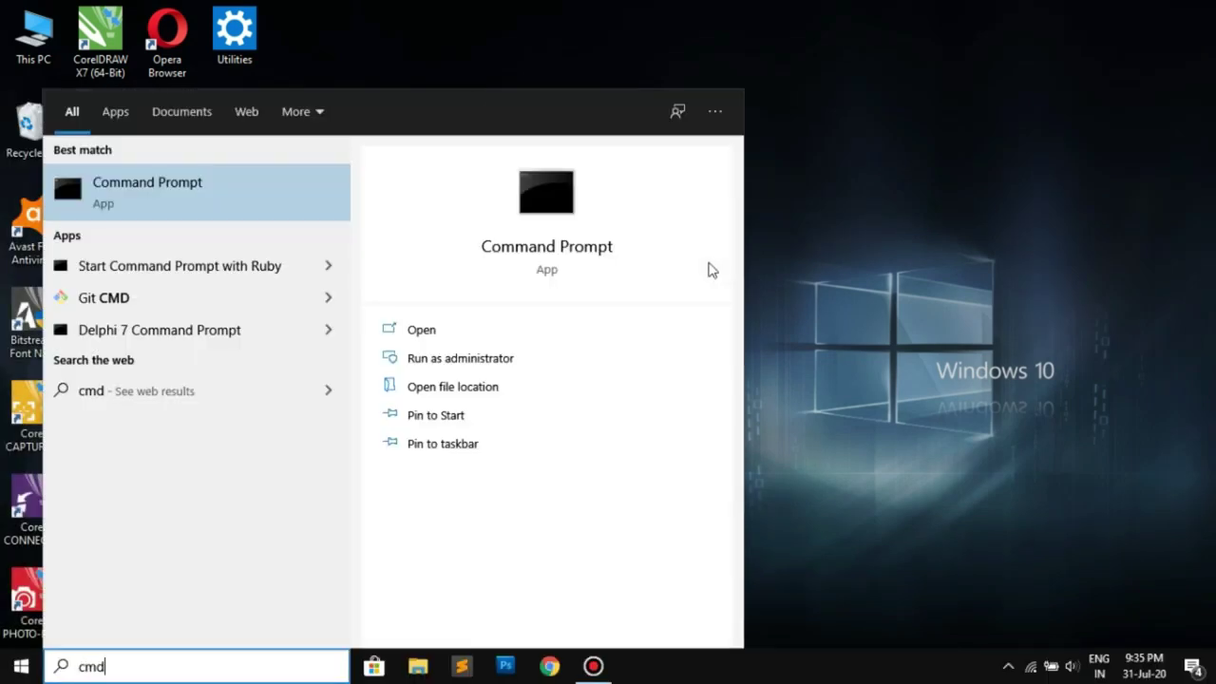
left_click(251, 187)
right_click(251, 186)
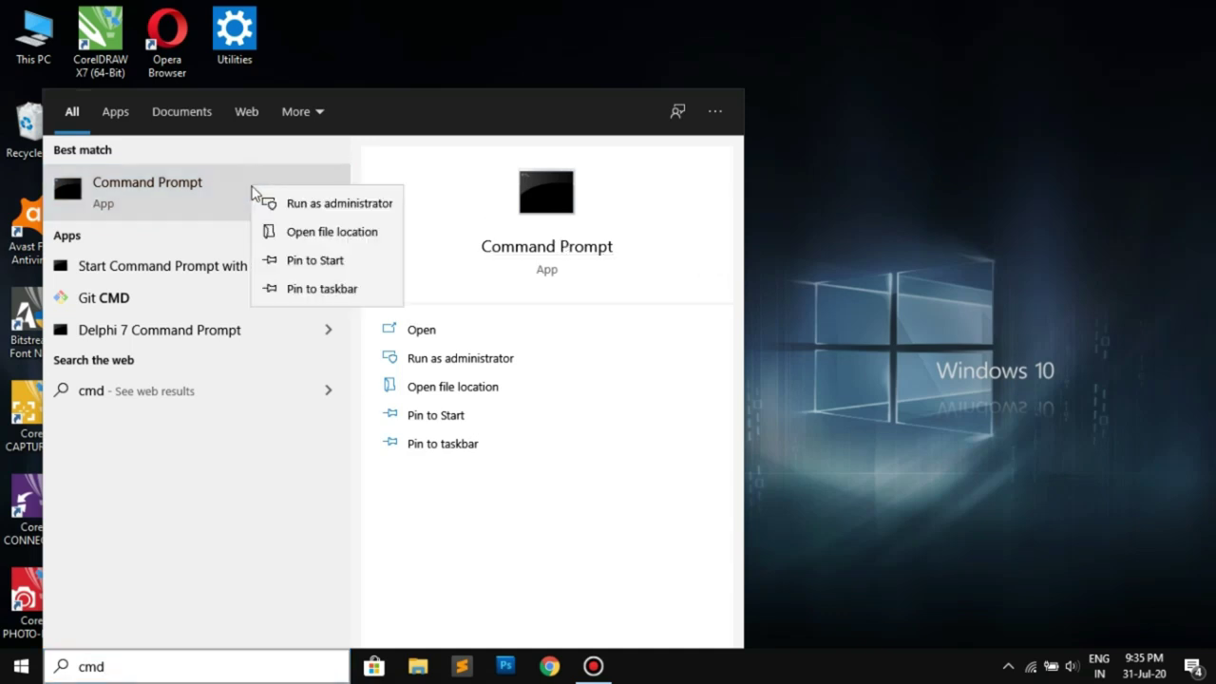
left_click(306, 205)
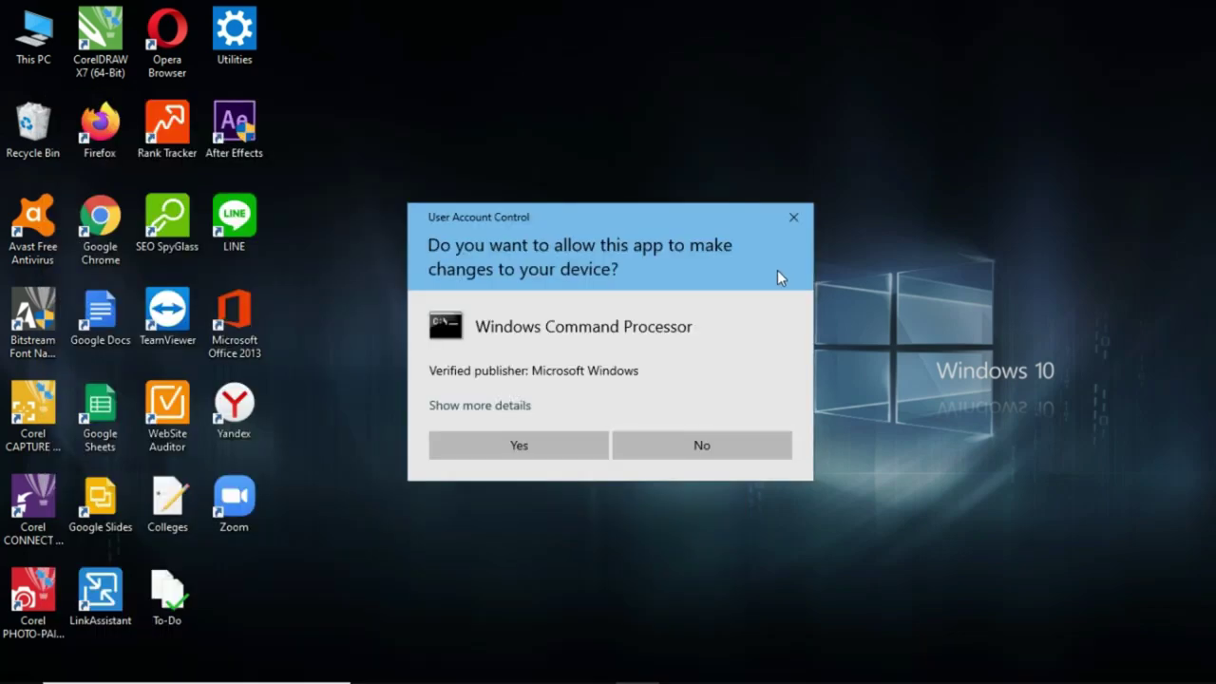
left_click(581, 441)
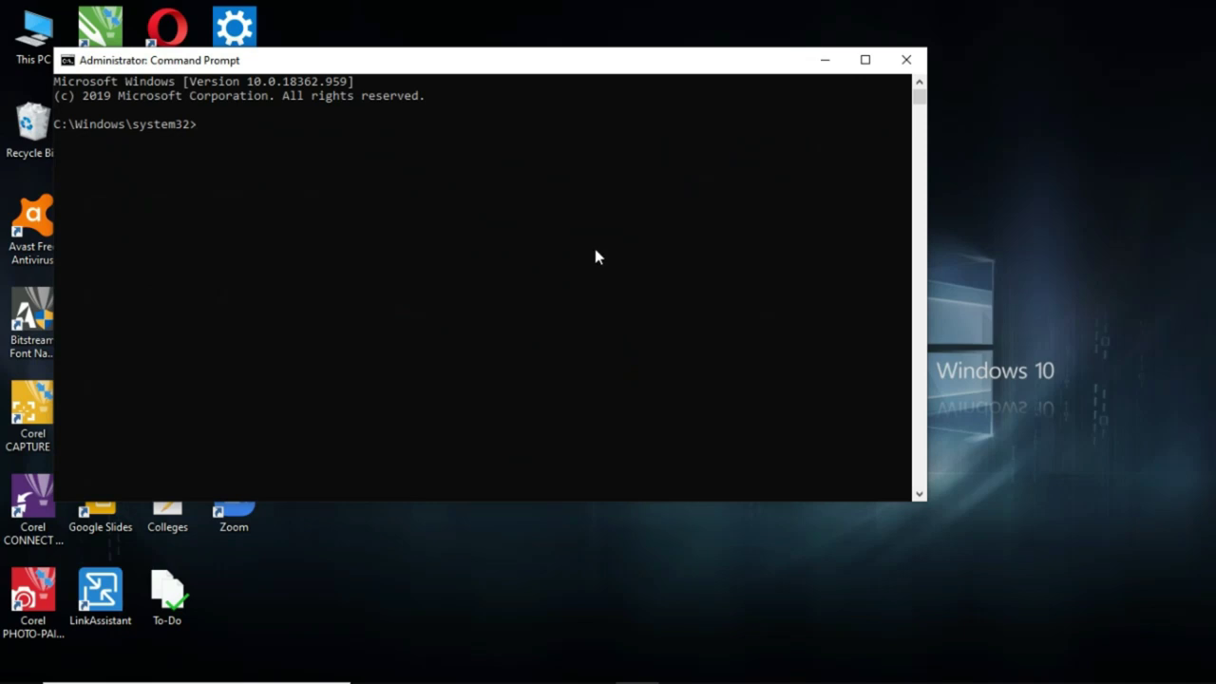
Step: Maximize the Command Prompt, enter sfc /scannow at the prompt without running it, and close the window
left_click(869, 62)
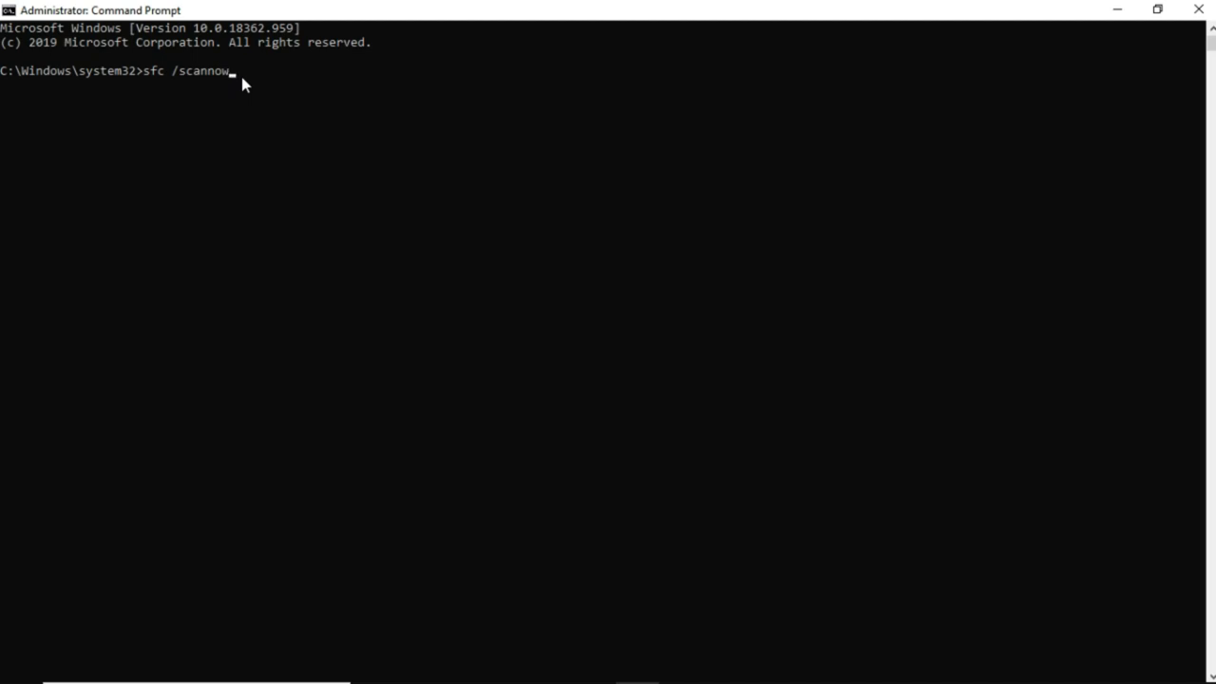
left_click(1199, 12)
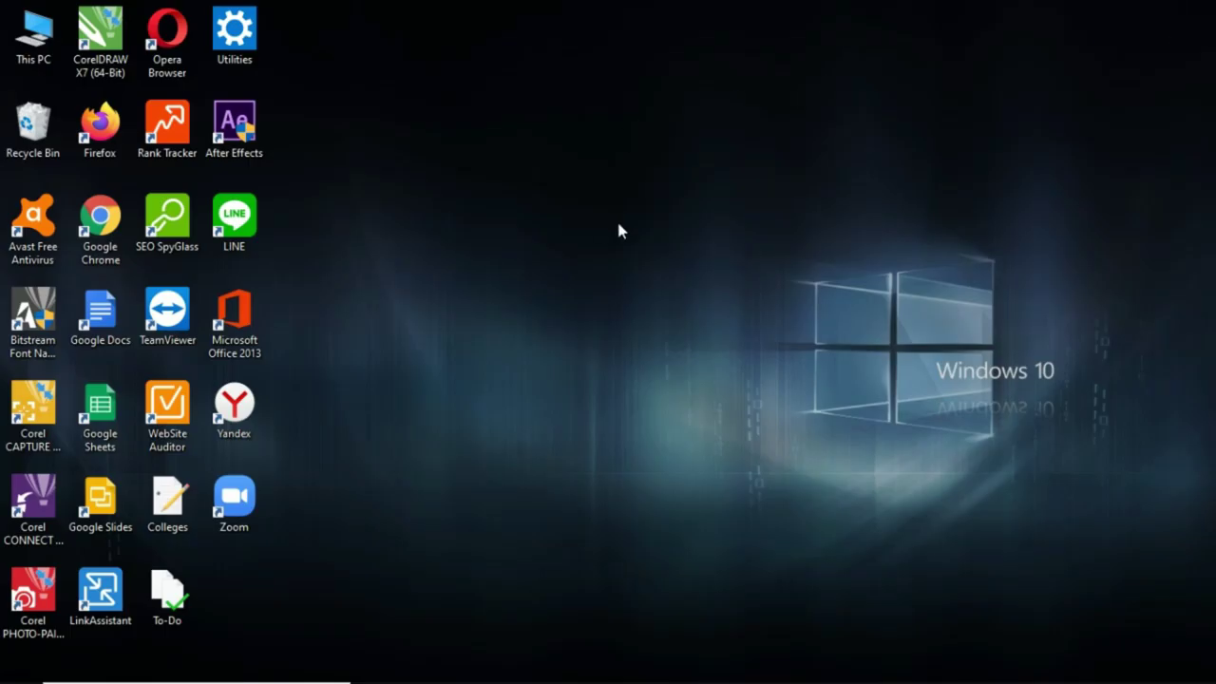
right_click(583, 238)
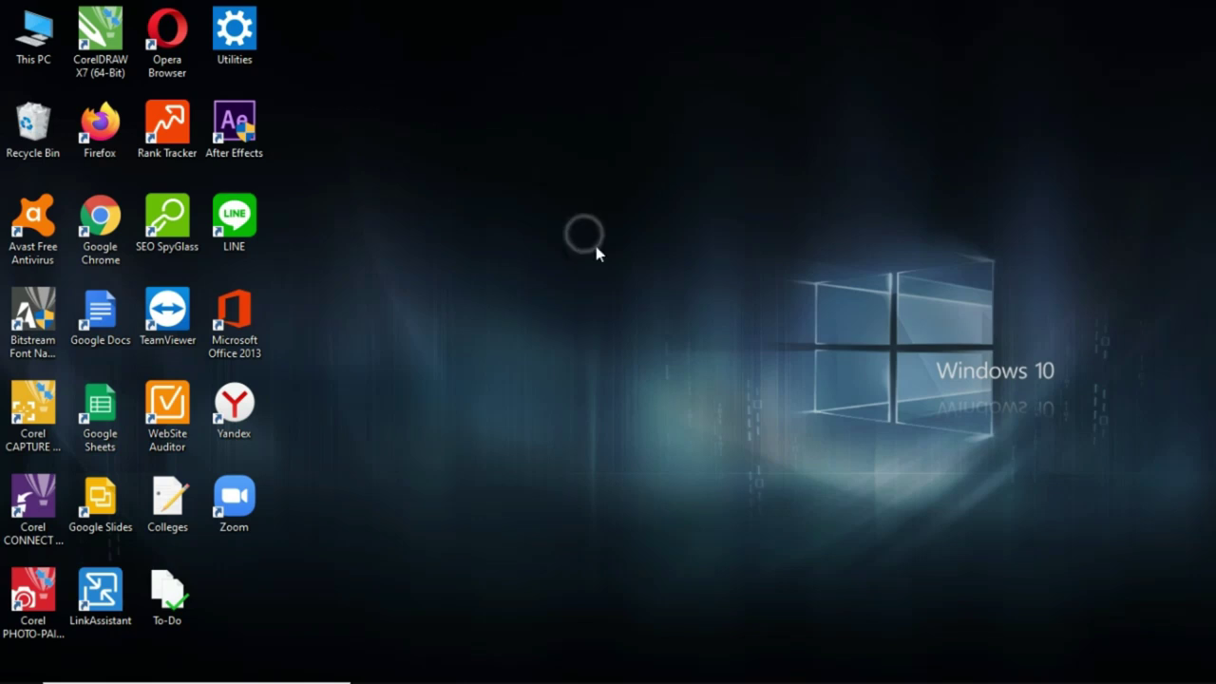
left_click(645, 333)
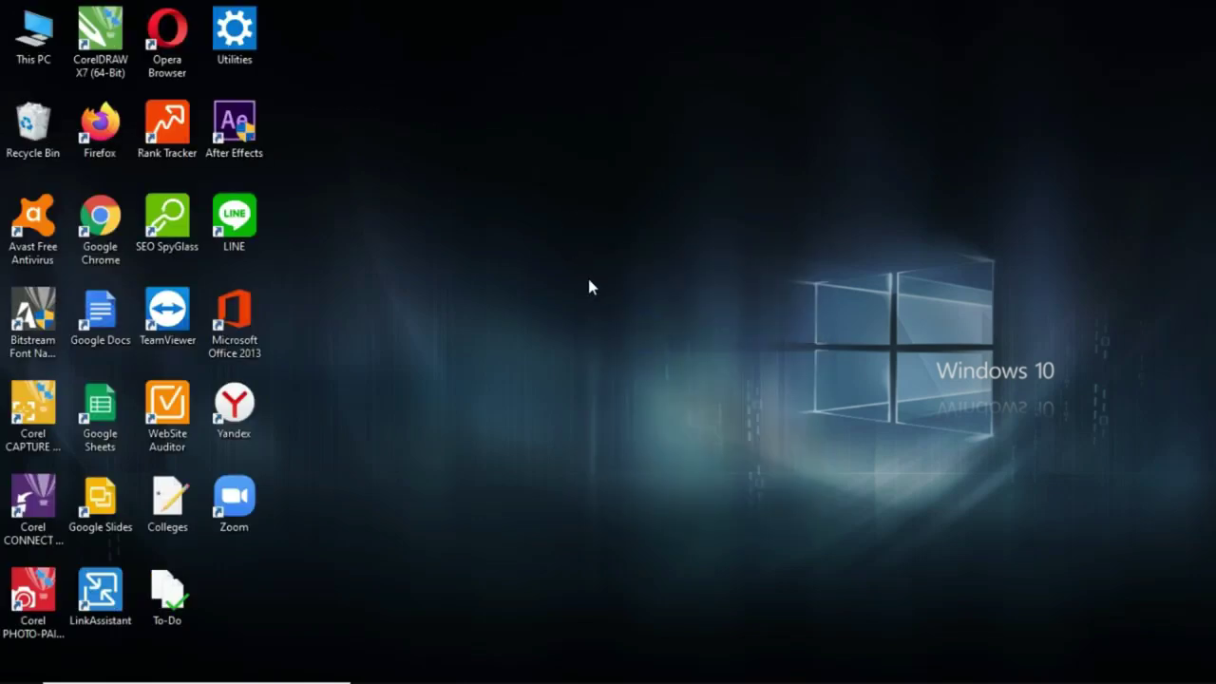
Step: Search Windows for restore and preview the details of the Recovery and Create a restore point results
key("super")
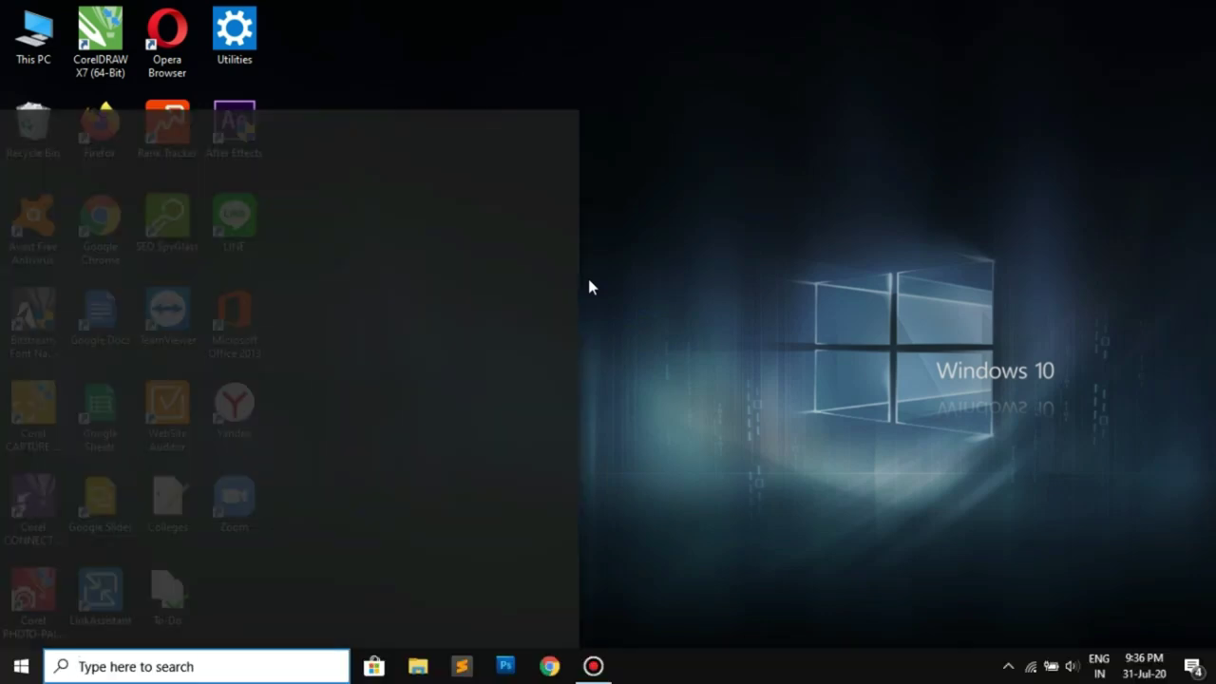
type("restore")
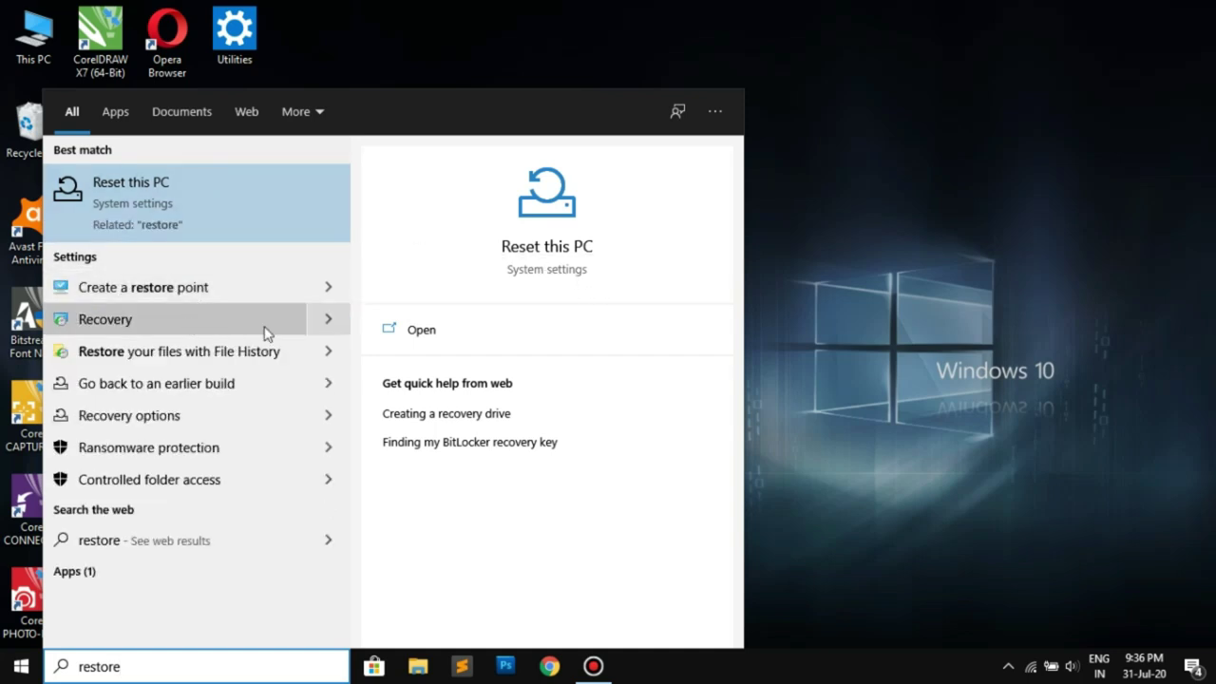
left_click(328, 318)
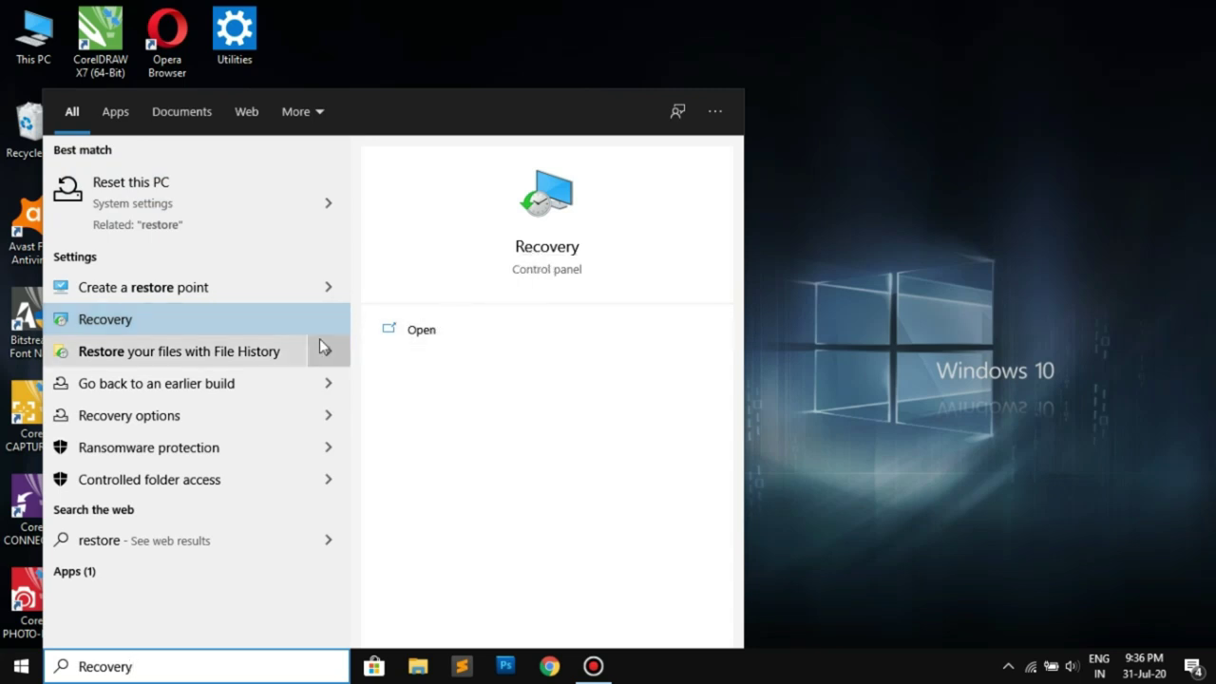
left_click(334, 289)
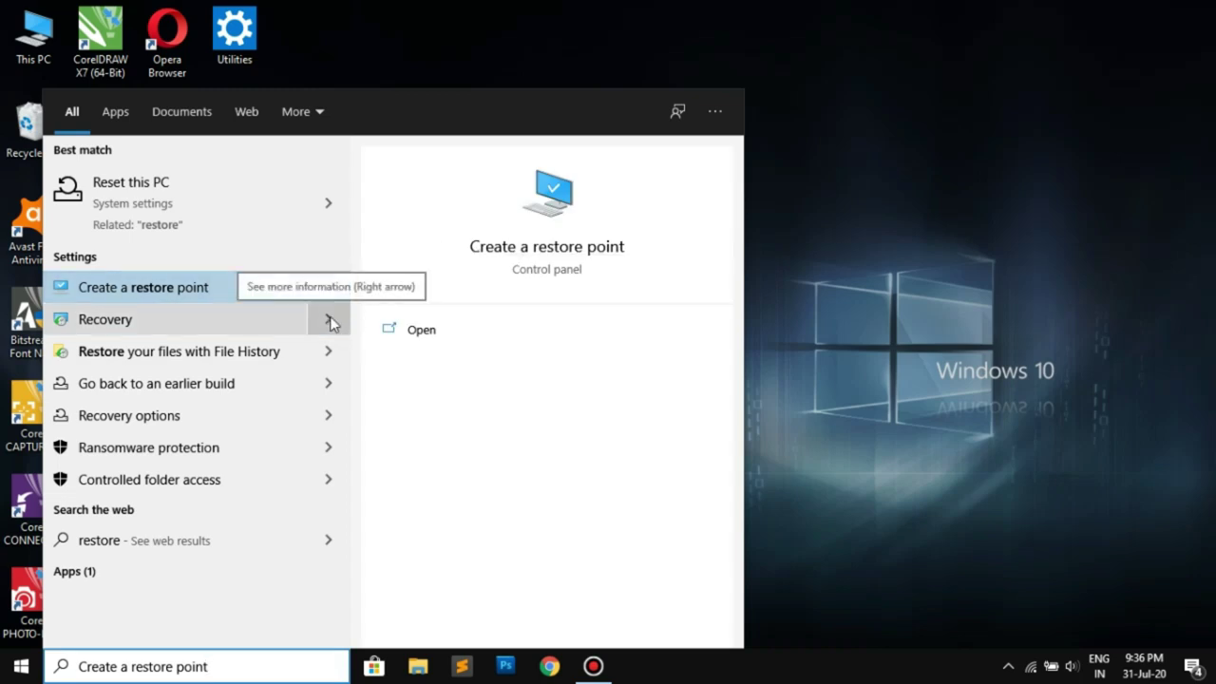
Step: Open Reset this PC from the search results, review the Recovery options, and close Settings
left_click(238, 214)
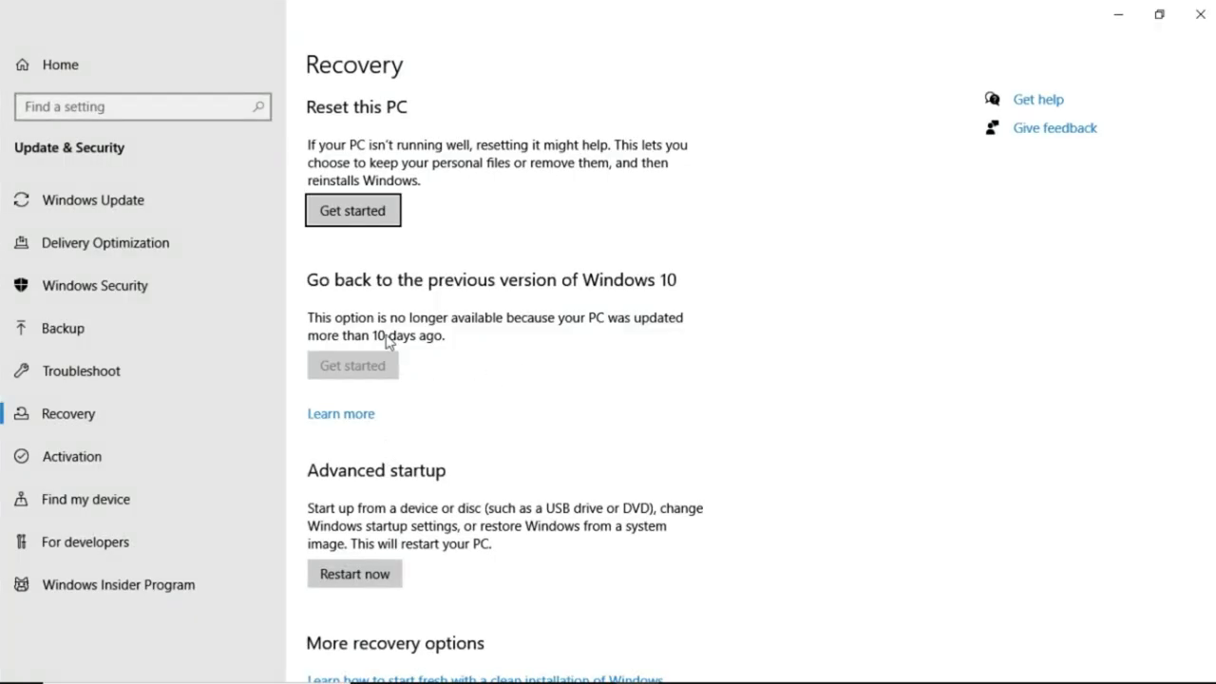
scroll(428, 523, "down", 1)
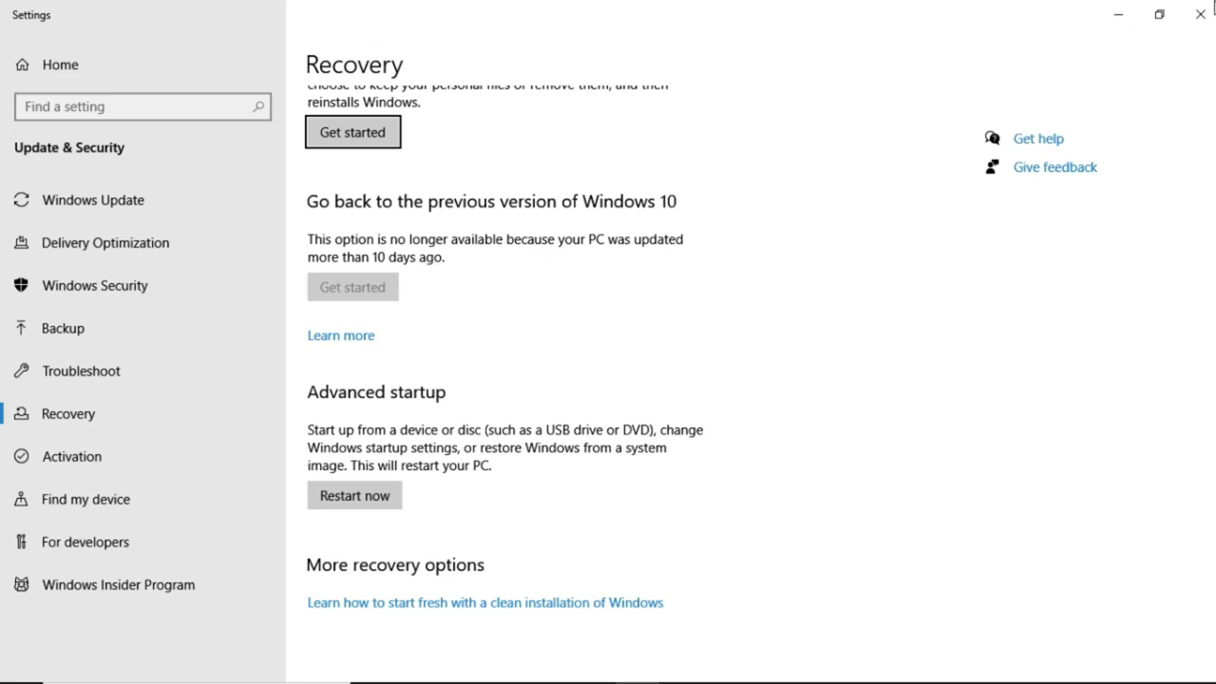
left_click(1200, 14)
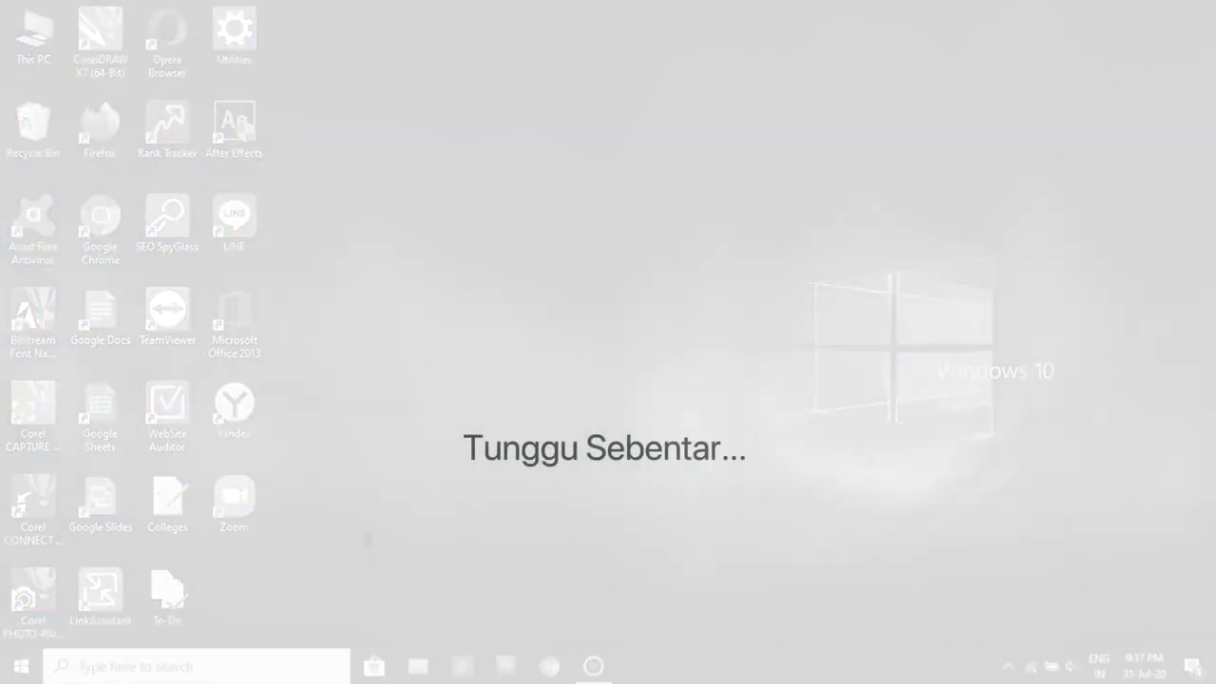